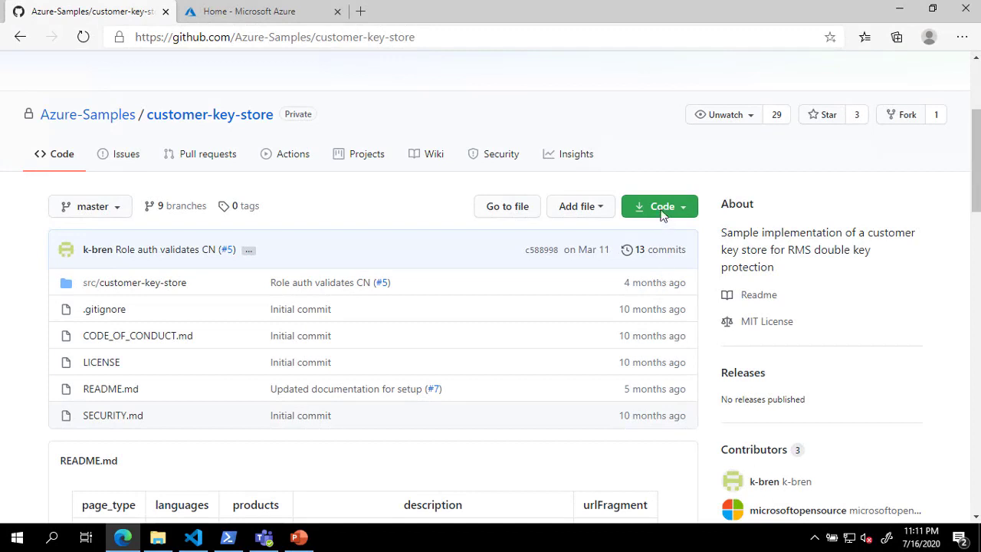
Copy the HTTPS clone URL of the customer-key-store repository
{"action": "left_click", "coordinate": [662, 215]}
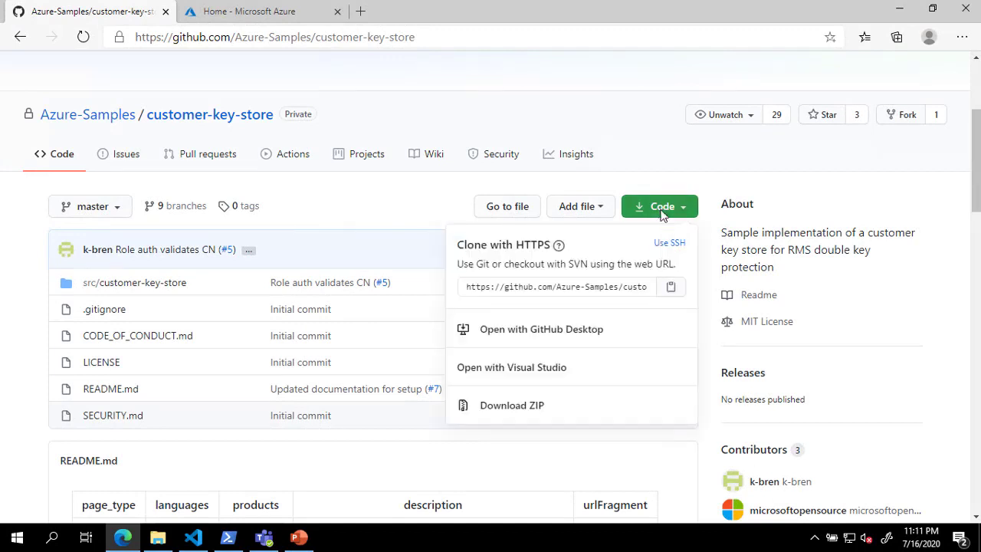
{"action": "left_click", "coordinate": [605, 287]}
{"action": "triple_click", "coordinate": [605, 287]}
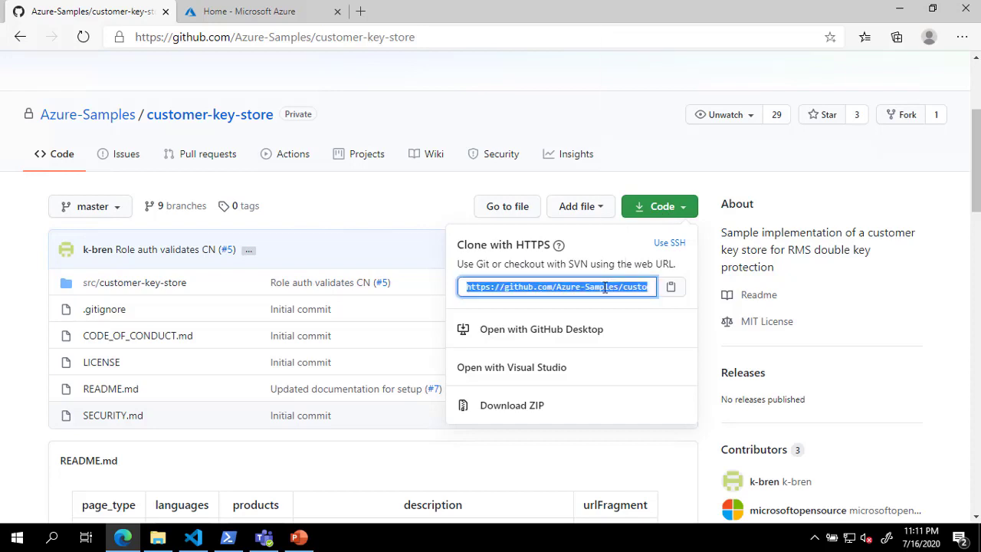
{"action": "right_click", "coordinate": [606, 286]}
{"action": "left_click", "coordinate": [620, 303]}
{"action": "left_click", "coordinate": [201, 538]}
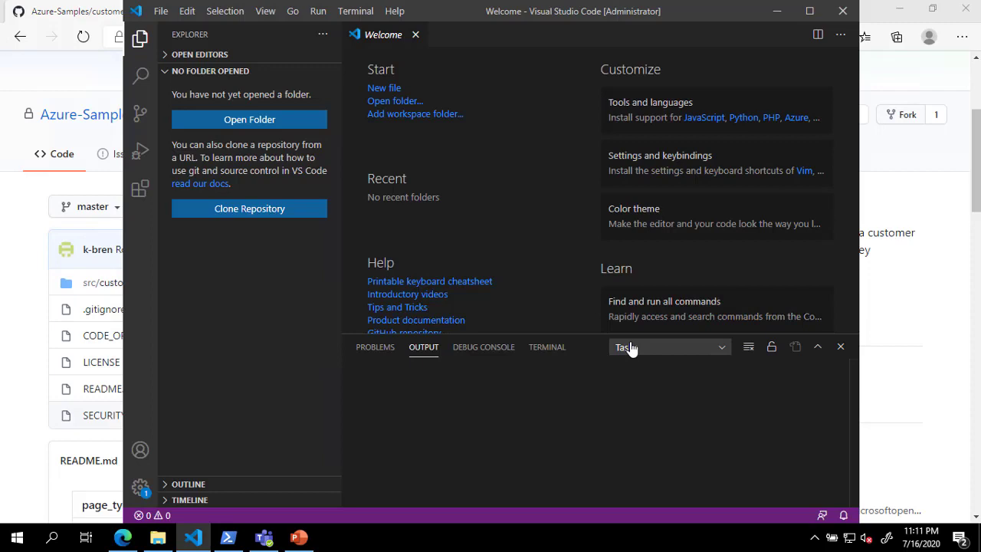
{"action": "key", "text": "ctrl+shift+p"}
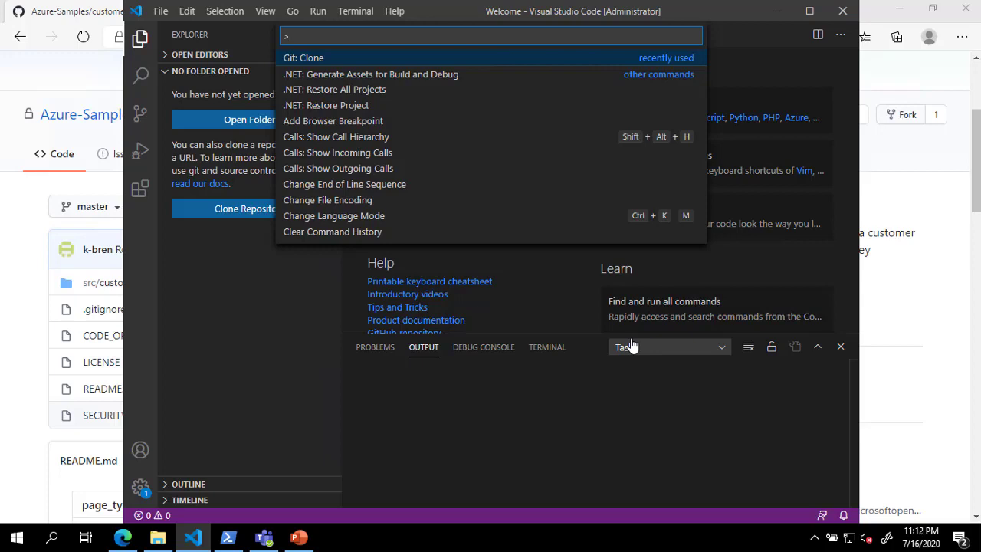
{"action": "type", "text": "Git"}
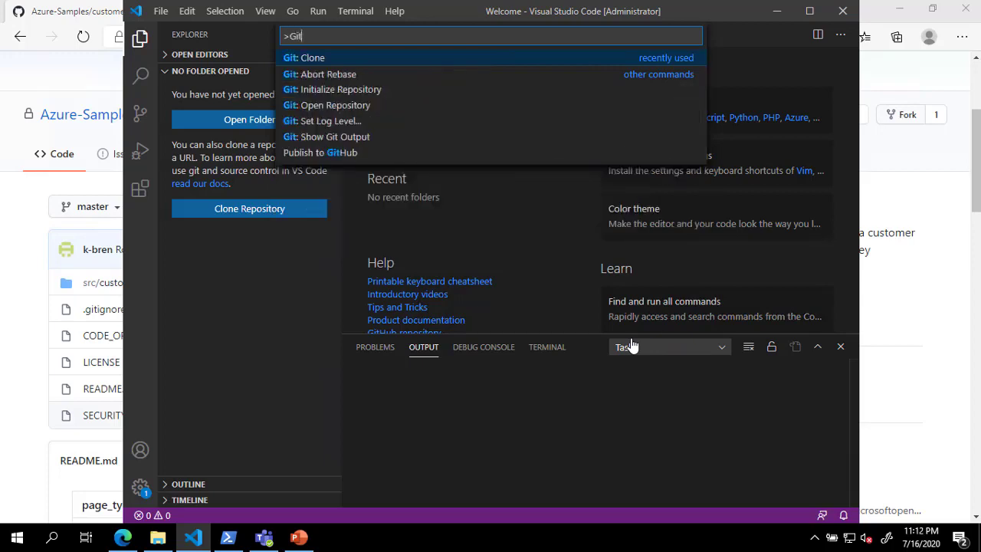
{"action": "type", "text": ": Clone"}
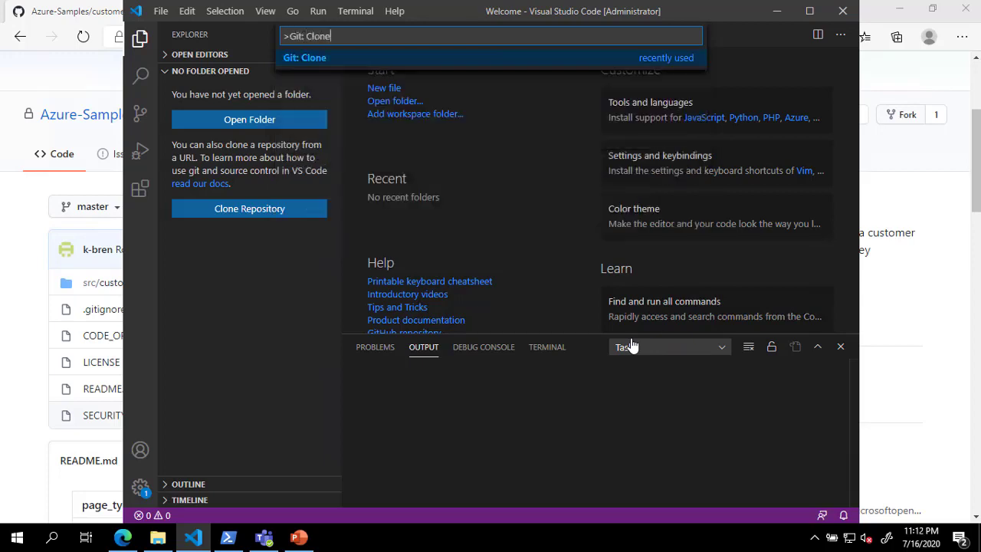
{"action": "key", "text": "Return"}
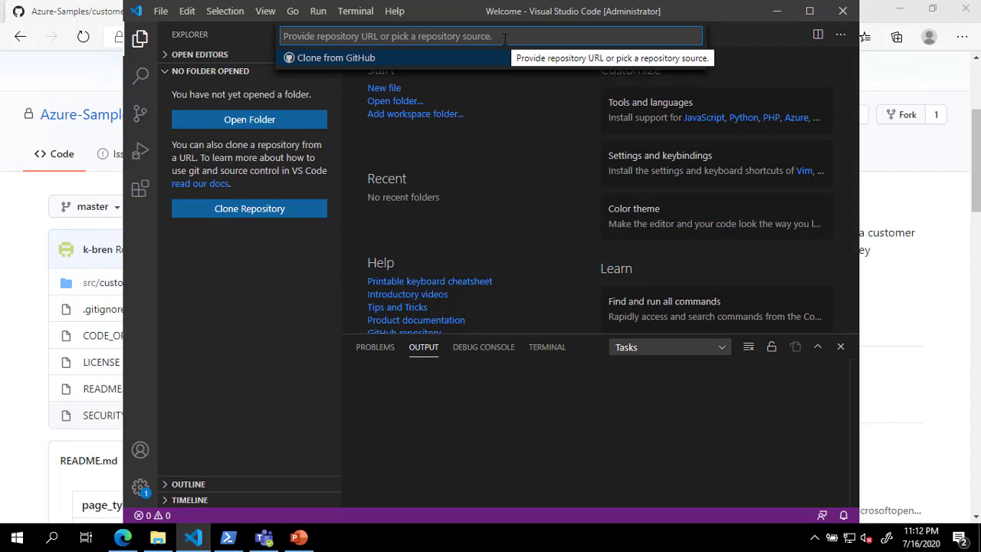
{"action": "right_click", "coordinate": [504, 38]}
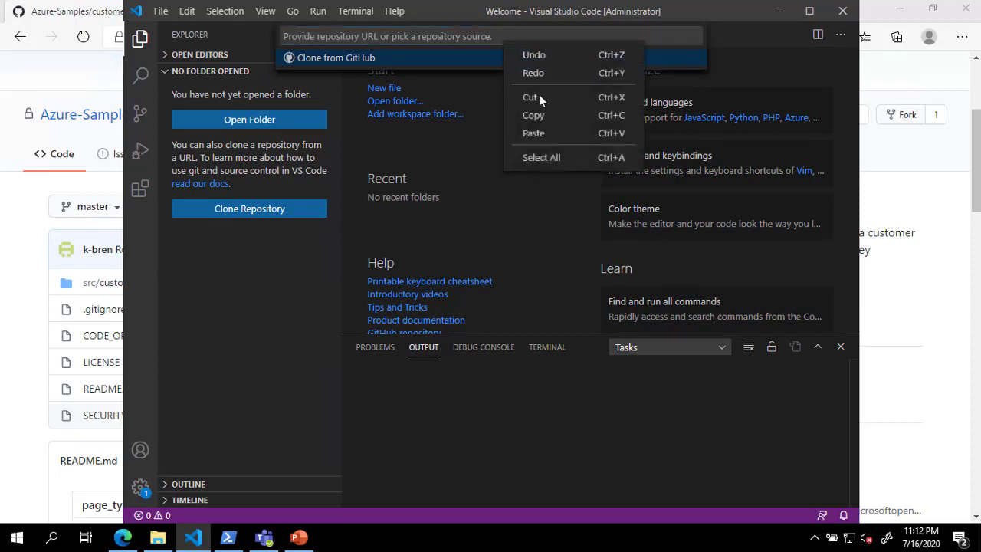
{"action": "left_click", "coordinate": [539, 133]}
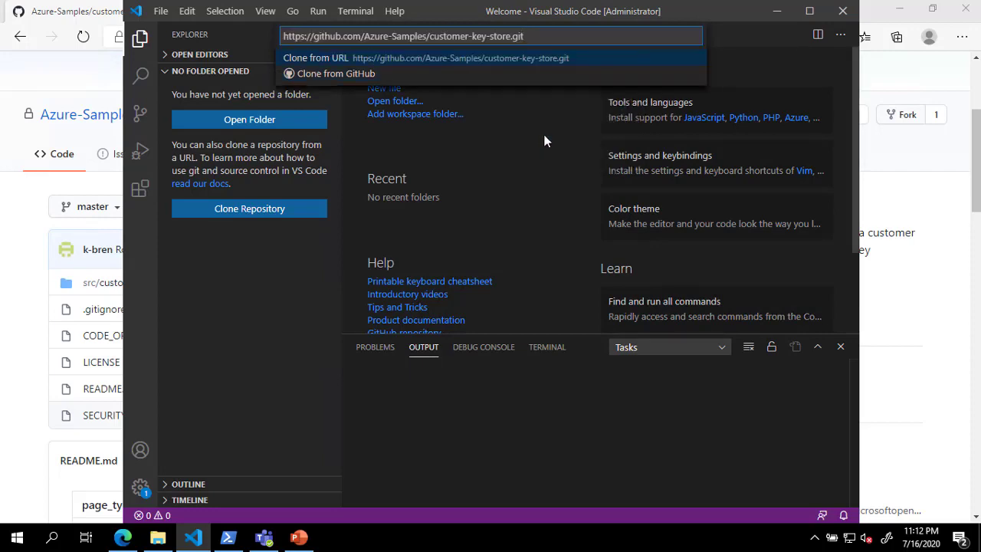
{"action": "key", "text": "Return"}
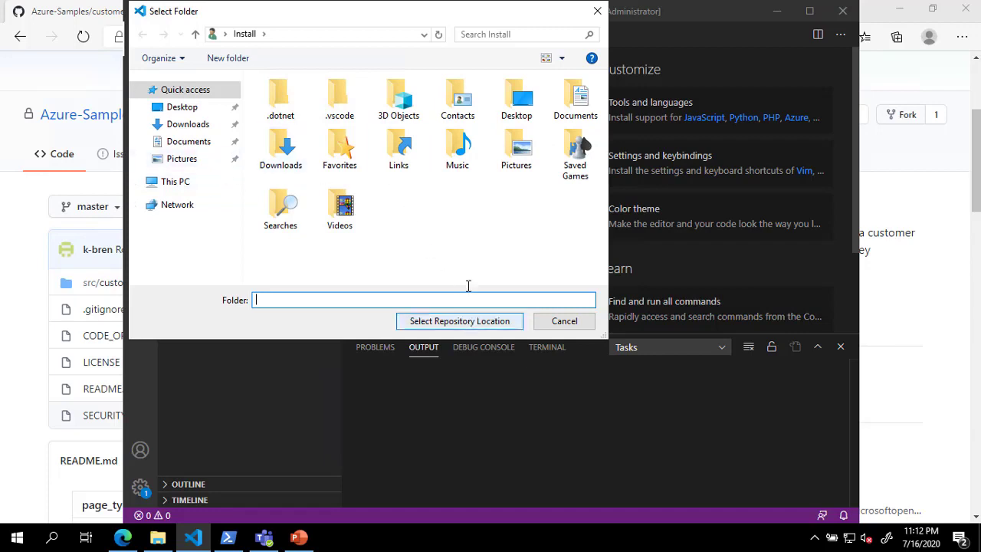
Choose the Documents folder as the repository location and open the cloned repository in the current window
{"action": "left_click", "coordinate": [580, 98]}
{"action": "double_click", "coordinate": [580, 98]}
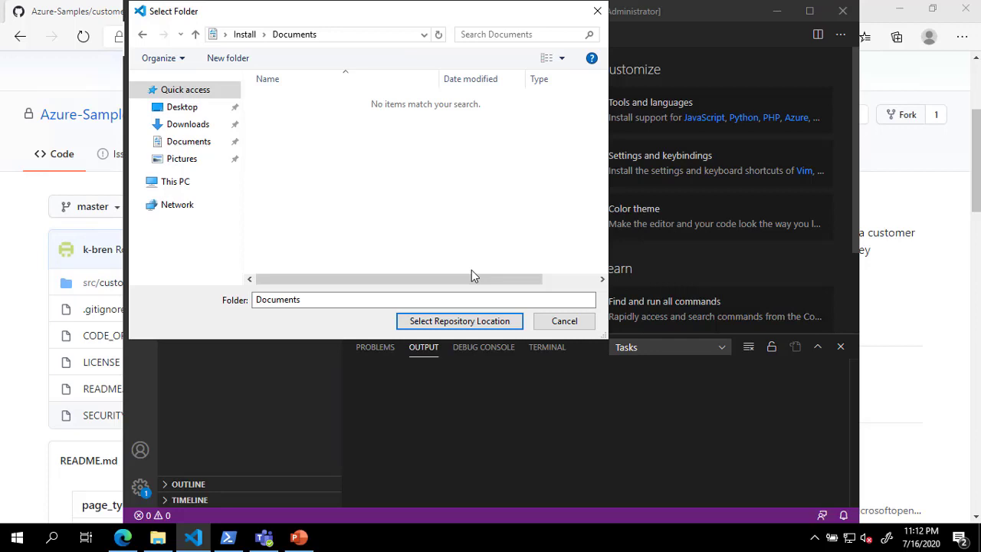
{"action": "left_click", "coordinate": [458, 322]}
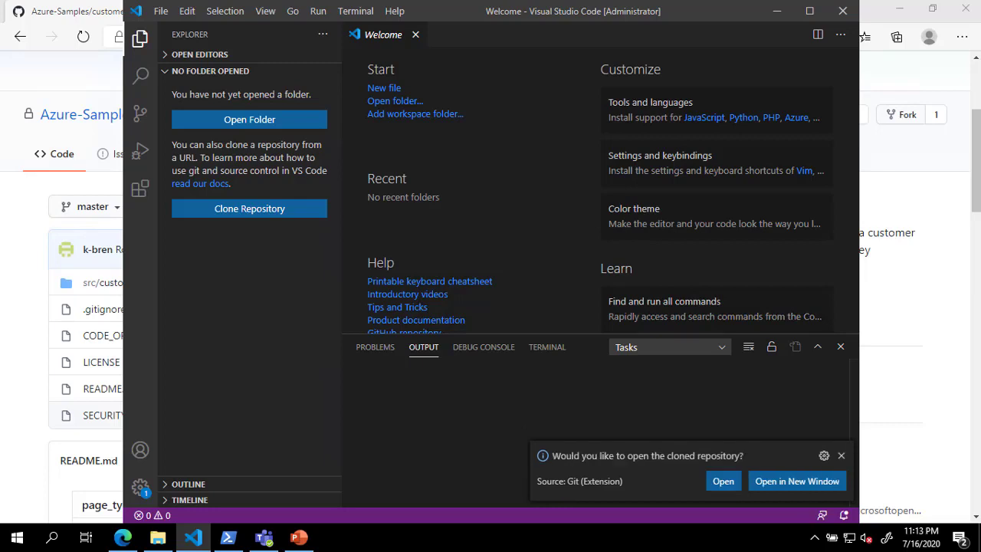
{"action": "left_click", "coordinate": [723, 481]}
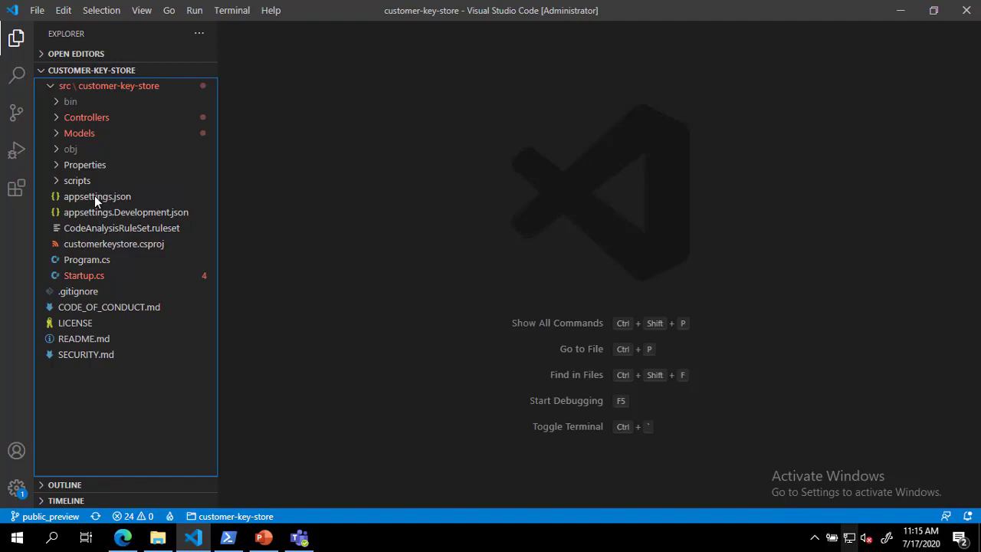
Open appsettings.json and clear the LDAPPath placeholder text, leaving an empty string
{"action": "left_click", "coordinate": [94, 196]}
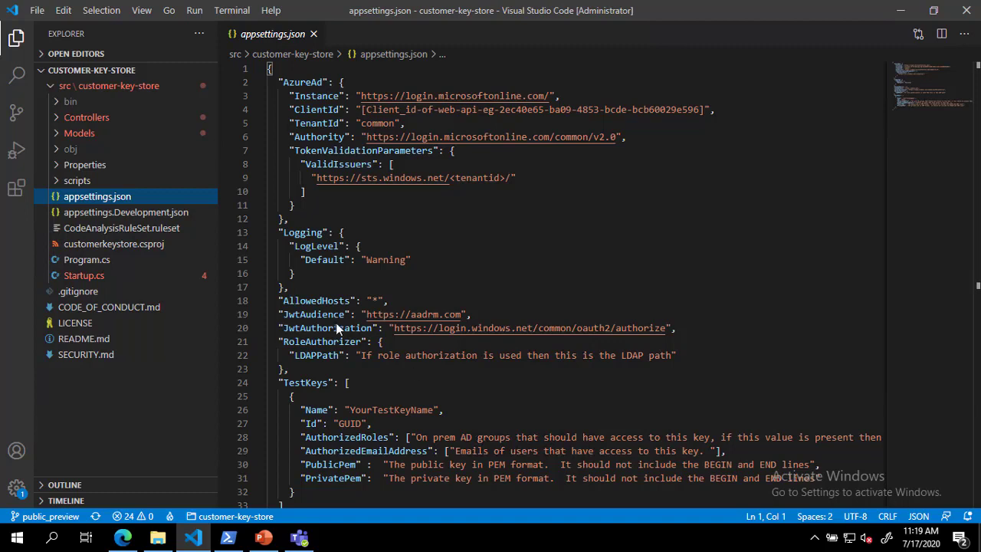
{"action": "left_click", "coordinate": [360, 355]}
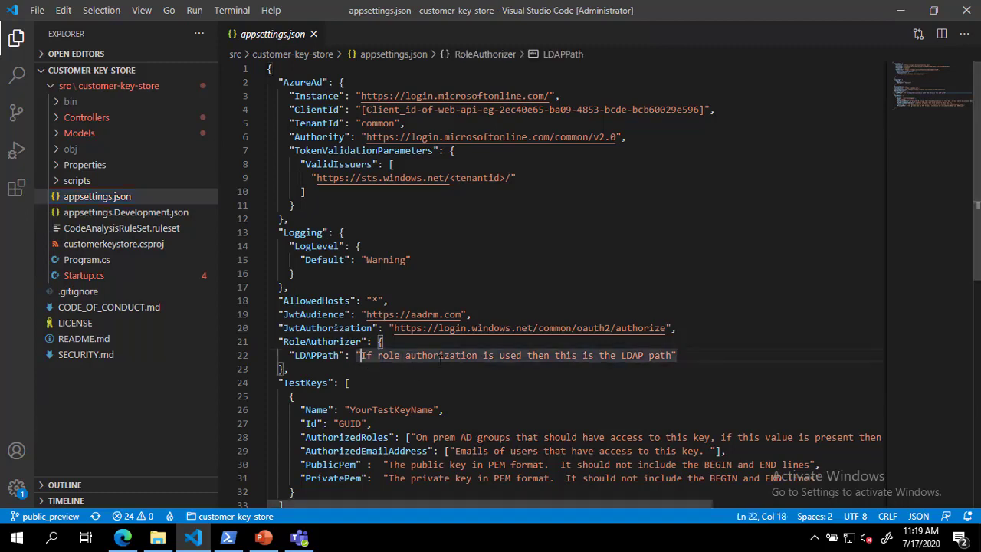
{"action": "left_click_drag", "start_coordinate": [672, 357], "coordinate": [360, 355]}
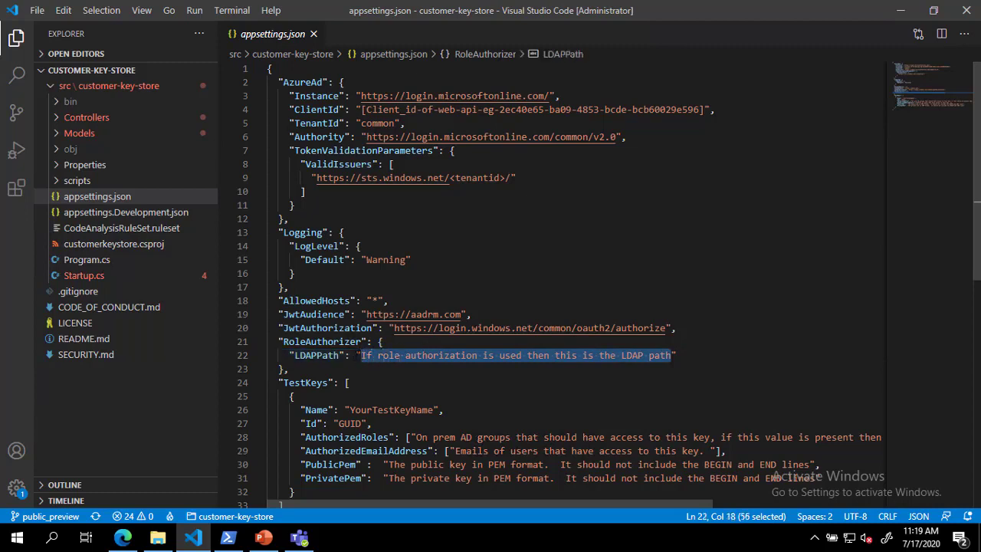
{"action": "key", "text": "BackSpace"}
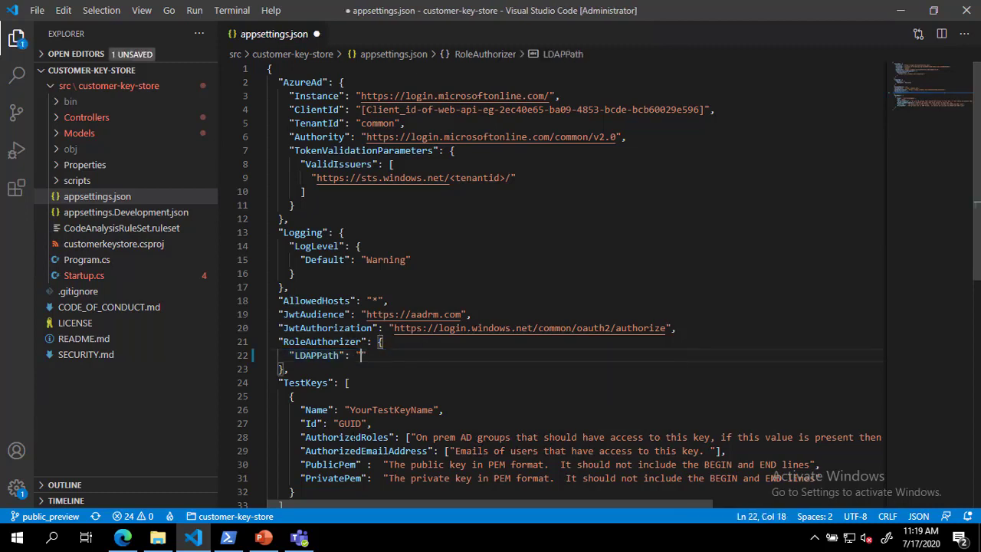
Delete the AuthorizedRoles entry from TestKeys and fill AuthorizedEmailAddress with the two authorized users' e-mail addresses
{"action": "left_click_drag", "start_coordinate": [300, 437], "coordinate": [295, 450]}
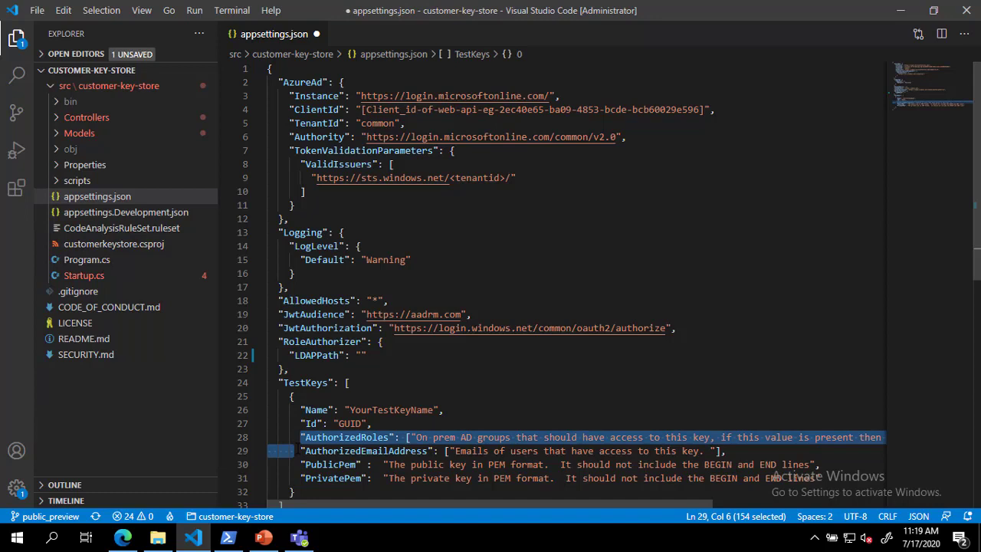
{"action": "key", "text": "BackSpace"}
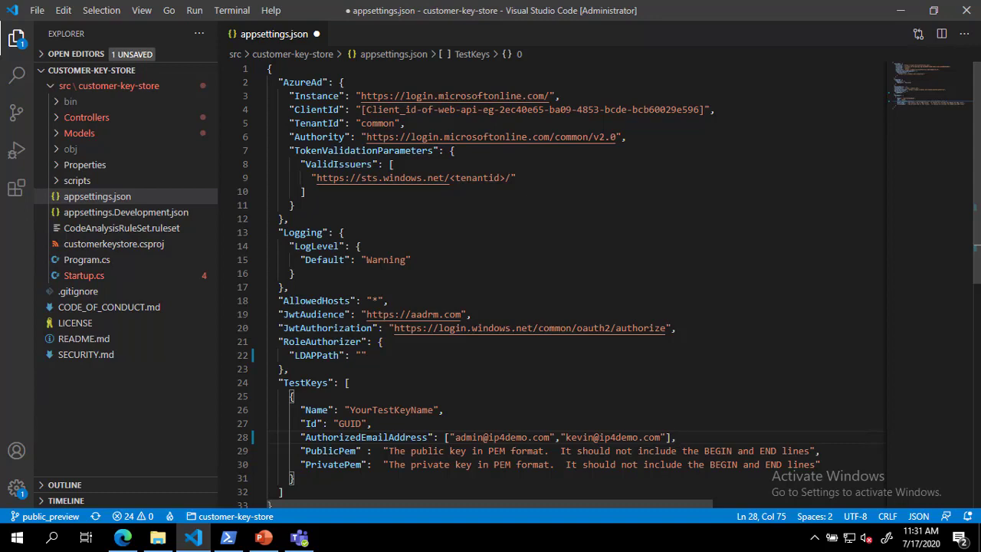
Copy the Tenant ID from the Azure Active Directory overview in Edge and replace <tenantid> in the ValidIssuers URL of appsettings.json with it
{"action": "left_click", "coordinate": [123, 538]}
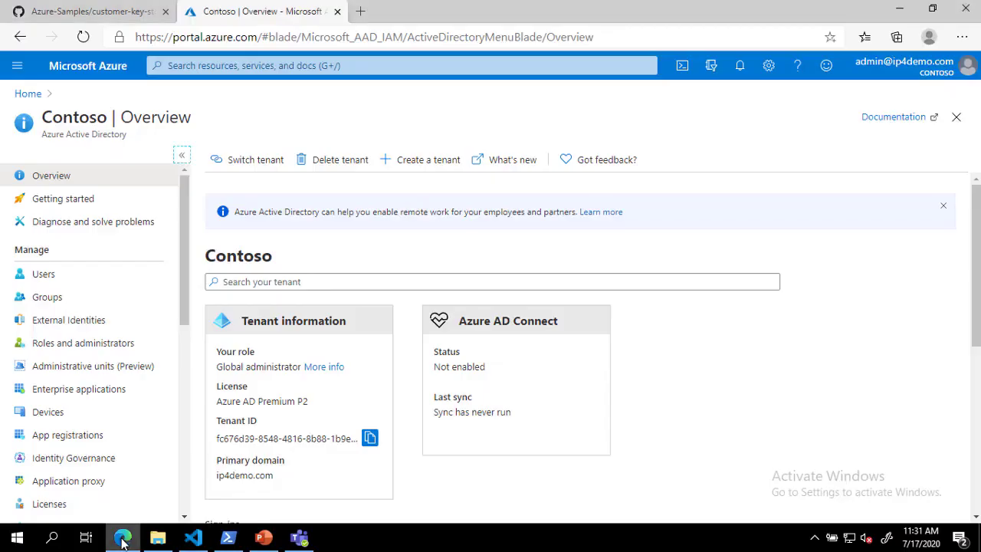
{"action": "left_click", "coordinate": [370, 438]}
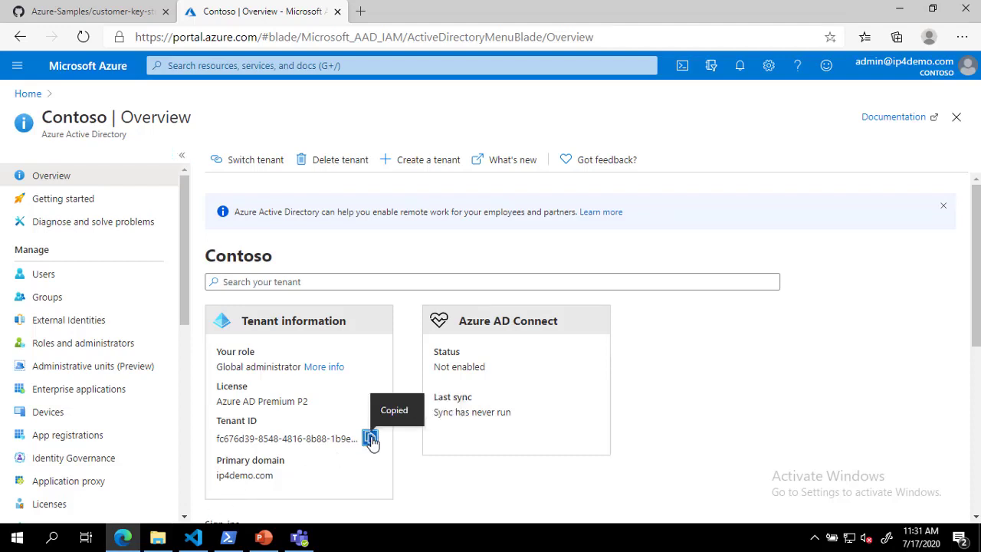
{"action": "left_click", "coordinate": [195, 539]}
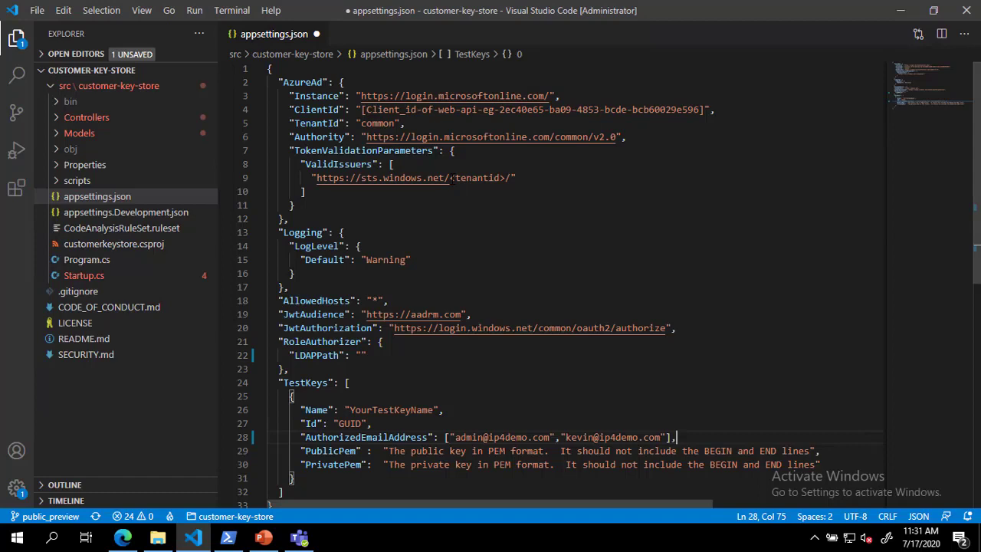
{"action": "left_click_drag", "start_coordinate": [451, 178], "coordinate": [506, 178]}
{"action": "right_click", "coordinate": [500, 178]}
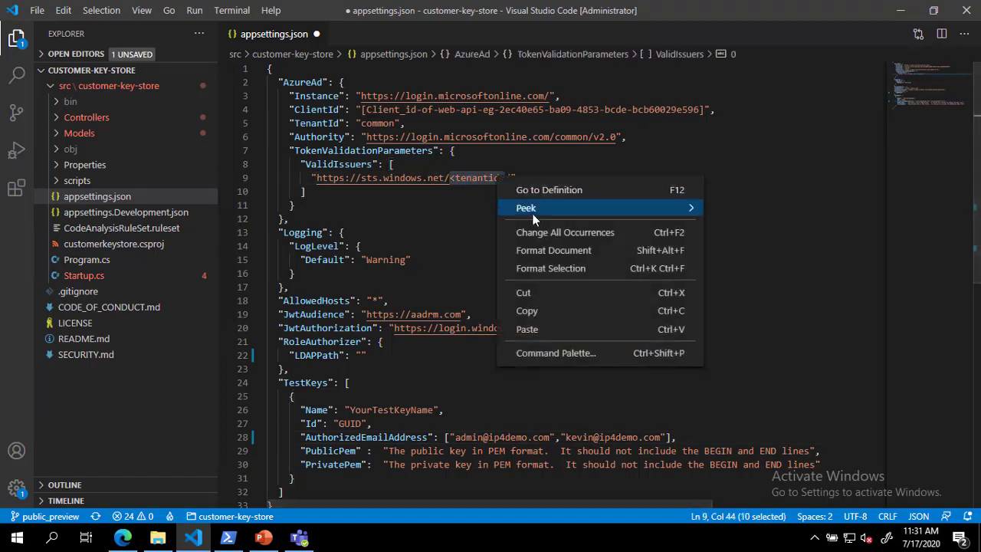
{"action": "left_click", "coordinate": [529, 329]}
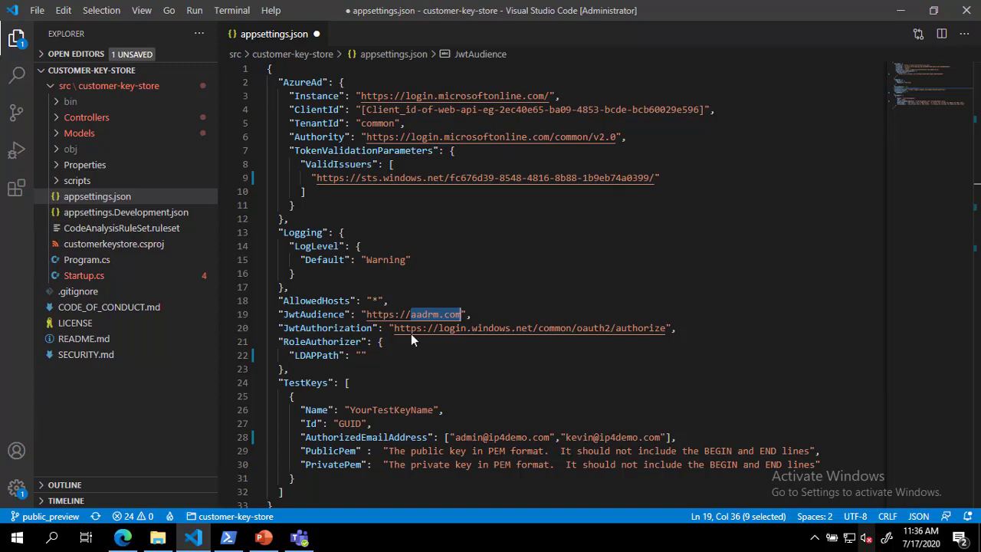
Set the JwtAudience host to dketest.azurewebsites.net and the test key's Name to DKETestKey
{"action": "key", "text": "ctrl+v"}
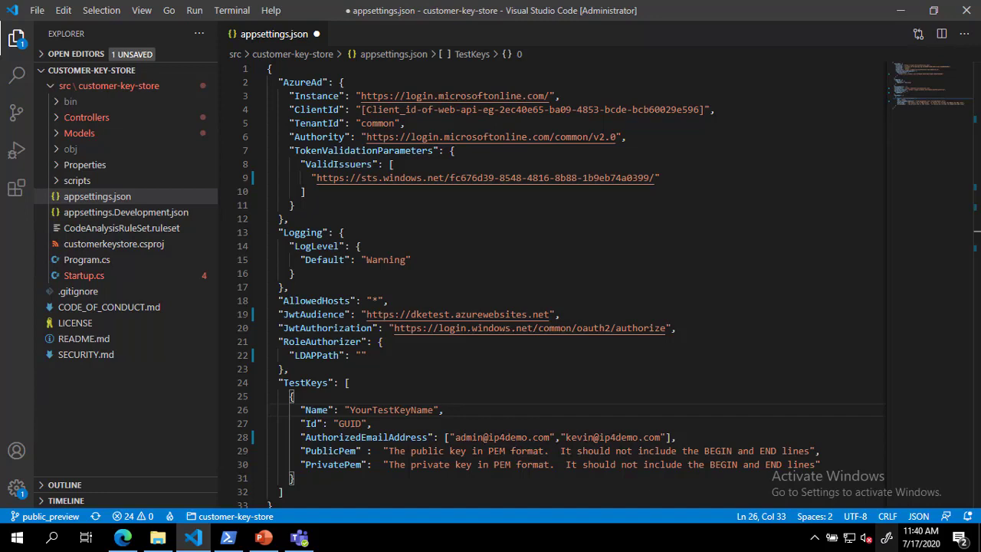
{"action": "double_click", "coordinate": [395, 409]}
{"action": "type", "text": "DKETe"}
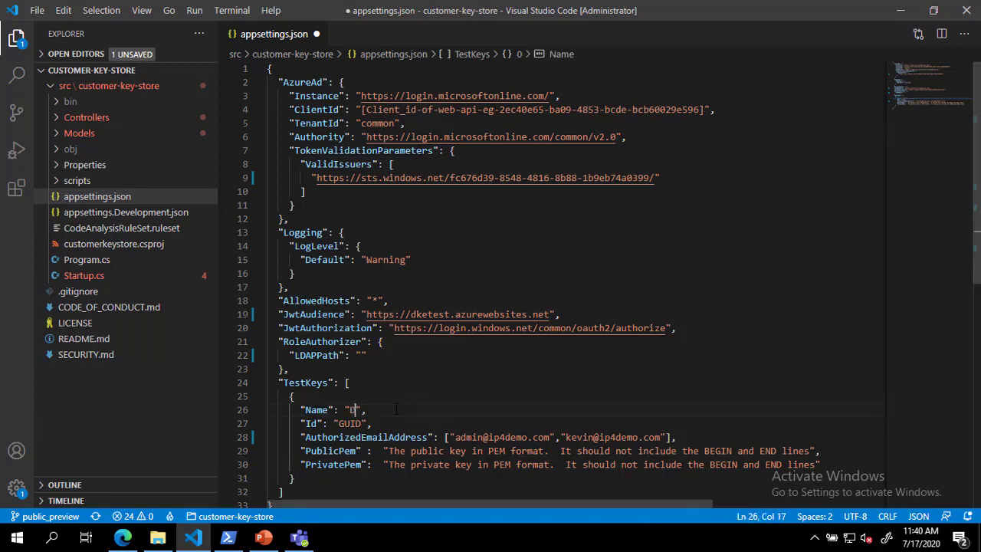
{"action": "type", "text": "stKey"}
Copy the generated GUID from the PowerShell window and paste it over the GUID placeholder in the test key's Id
{"action": "left_click", "coordinate": [227, 537]}
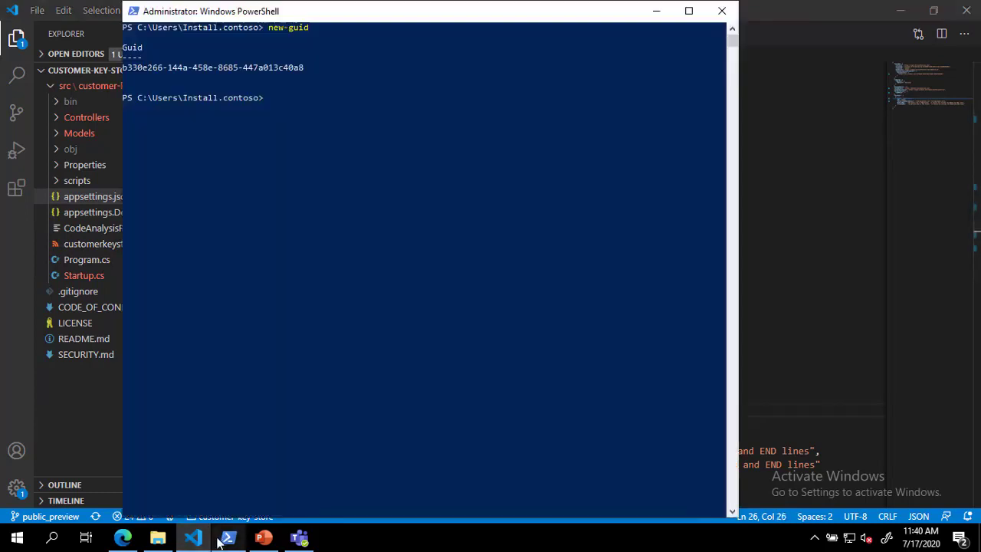
{"action": "double_click", "coordinate": [292, 68]}
{"action": "right_click", "coordinate": [287, 74]}
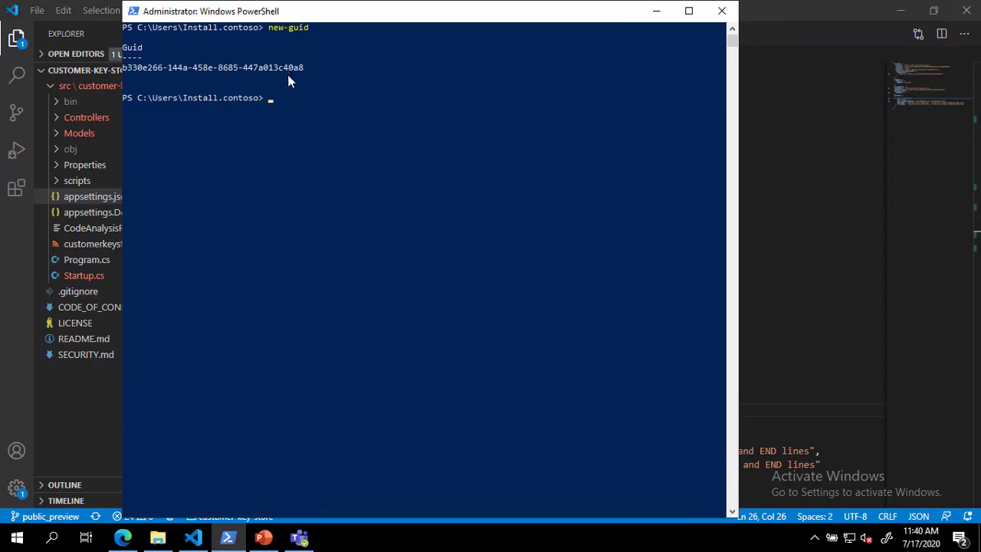
{"action": "left_click", "coordinate": [797, 13]}
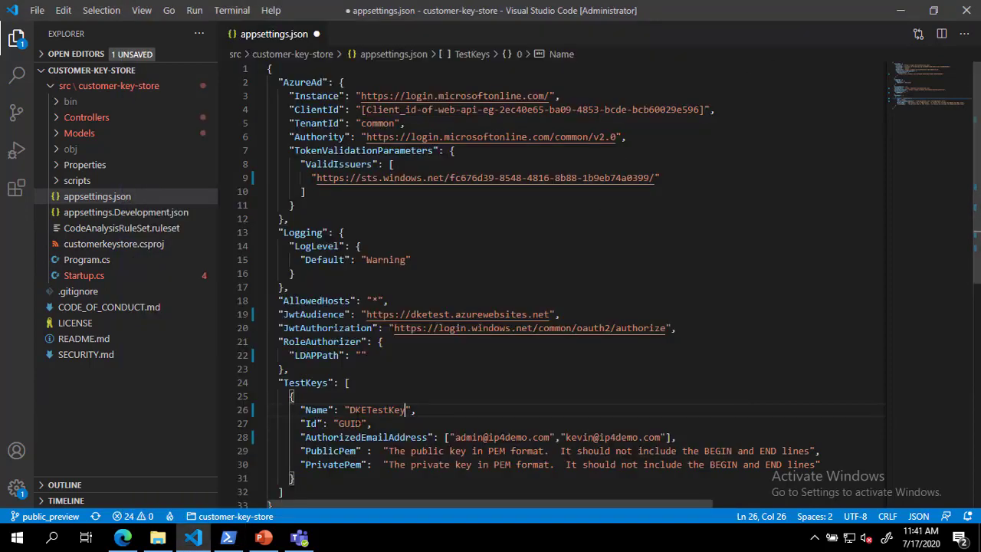
{"action": "double_click", "coordinate": [351, 423]}
{"action": "right_click", "coordinate": [361, 422]}
{"action": "left_click", "coordinate": [378, 386]}
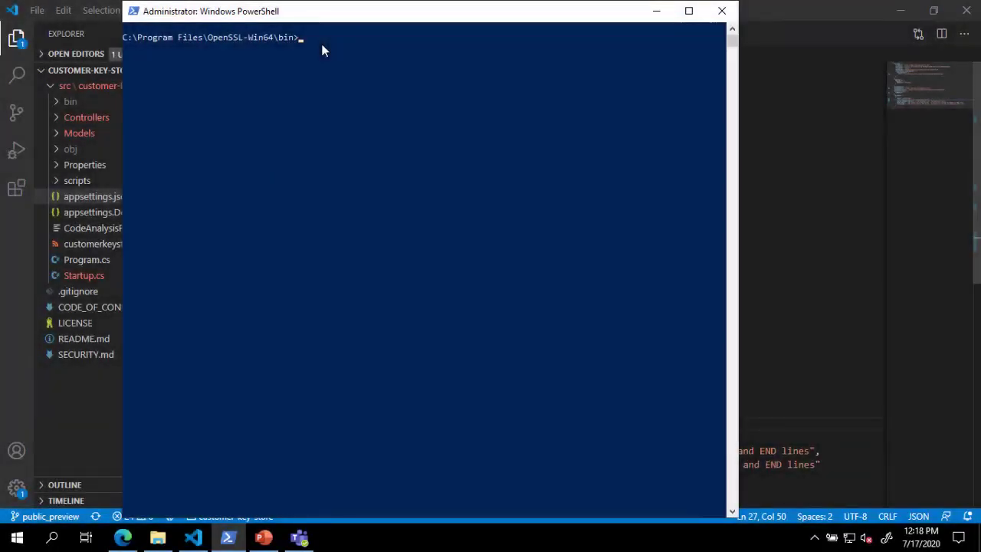
In PowerShell, run openssl req -x509 -newkey rsa:2048 -keyout key.pem -out cert.pem -days 365, entering the PEM pass phrase and certificate subject details
{"action": "key", "text": "ctrl+v"}
{"action": "key", "text": "Return"}
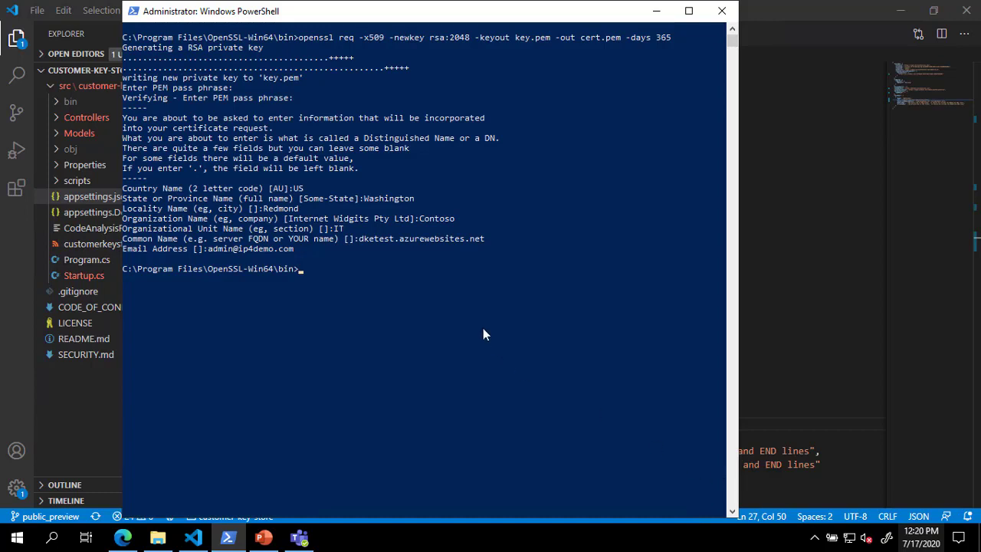
Export the private key without a pass phrase using openssl rsa -in key.pem -out privkeynopass.pem, entering the key's pass phrase
{"action": "right_click", "coordinate": [483, 334]}
{"action": "key", "text": "Return"}
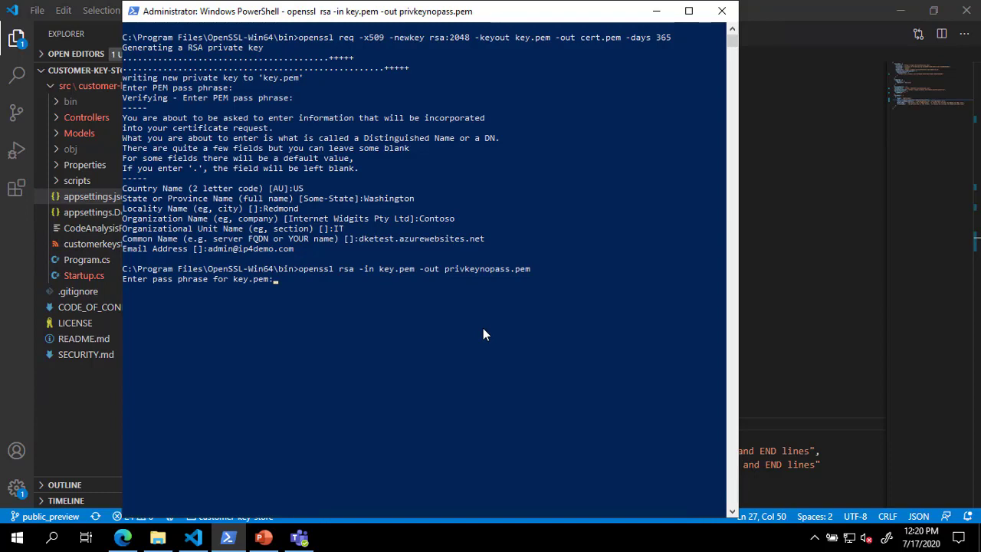
{"action": "key", "text": "Return"}
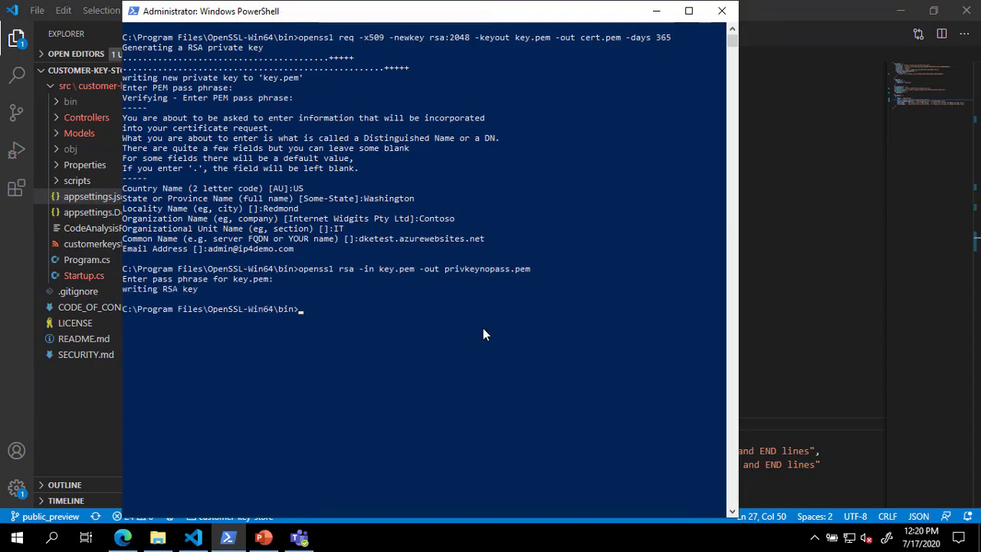
Extract the public key with openssl rsa -in key.pem -pubout > pubkeyonly.pem, entering the key's pass phrase
{"action": "right_click", "coordinate": [442, 314]}
{"action": "key", "text": "Return"}
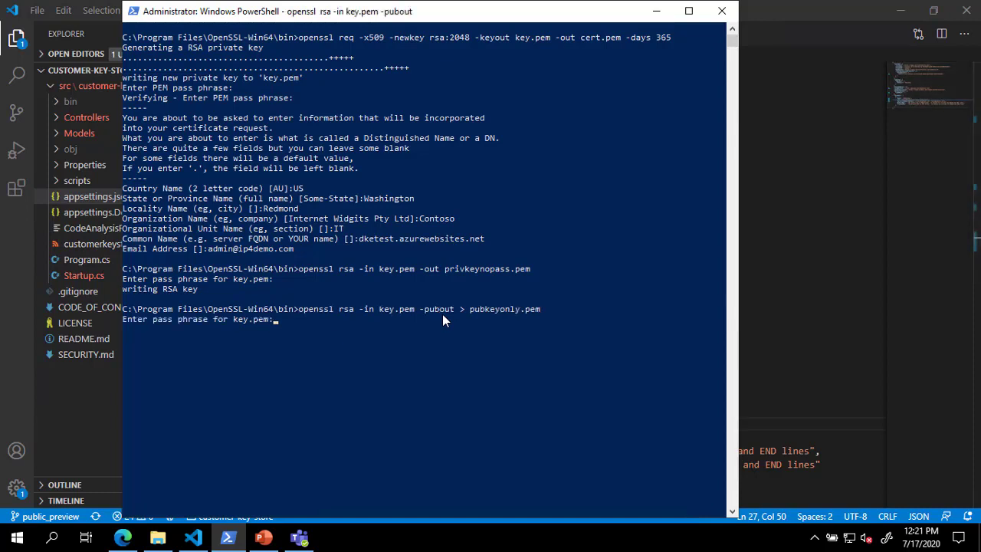
{"action": "key", "text": "Return"}
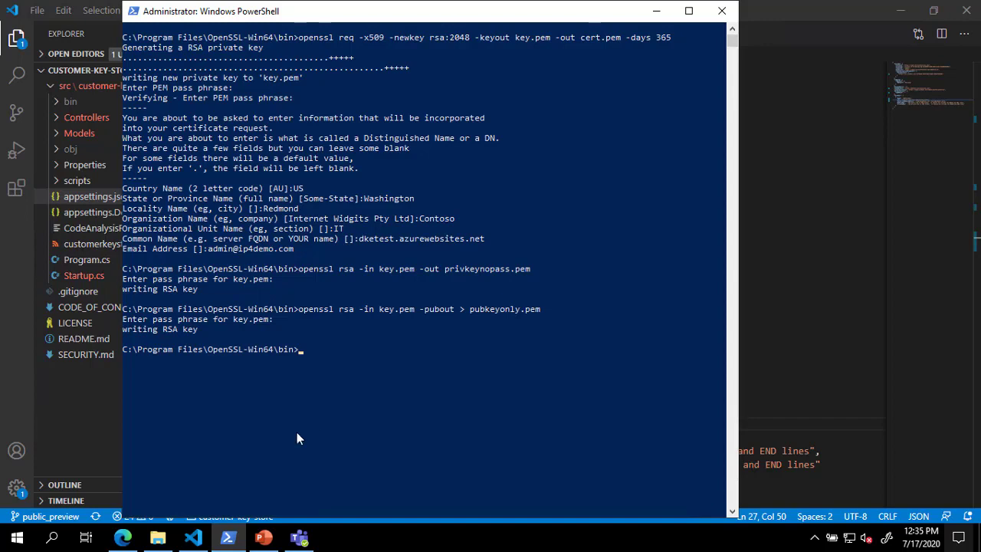
Open pubkeyonly.pem from the OpenSSL-Win64 bin folder in Notepad, using File Explorer
{"action": "left_click", "coordinate": [157, 538]}
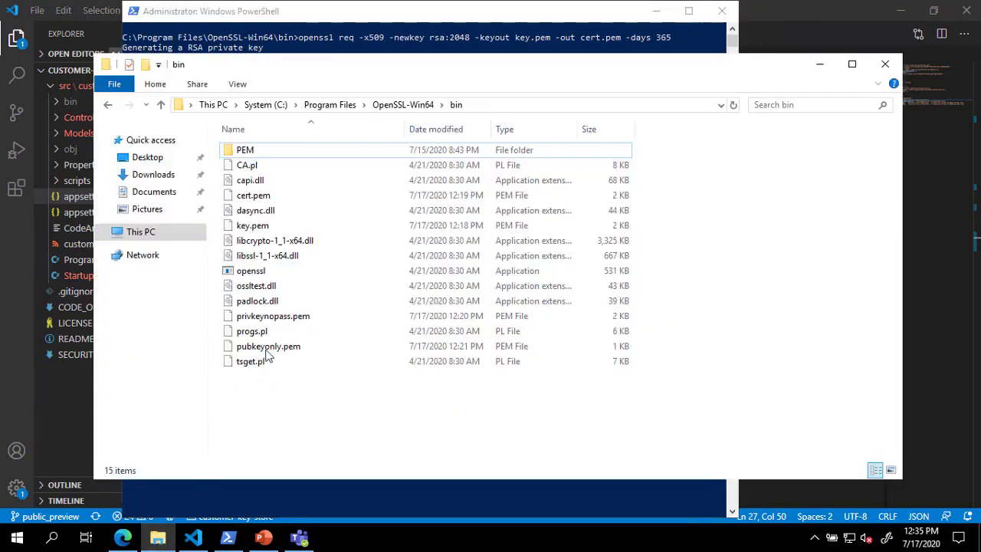
{"action": "right_click", "coordinate": [272, 351]}
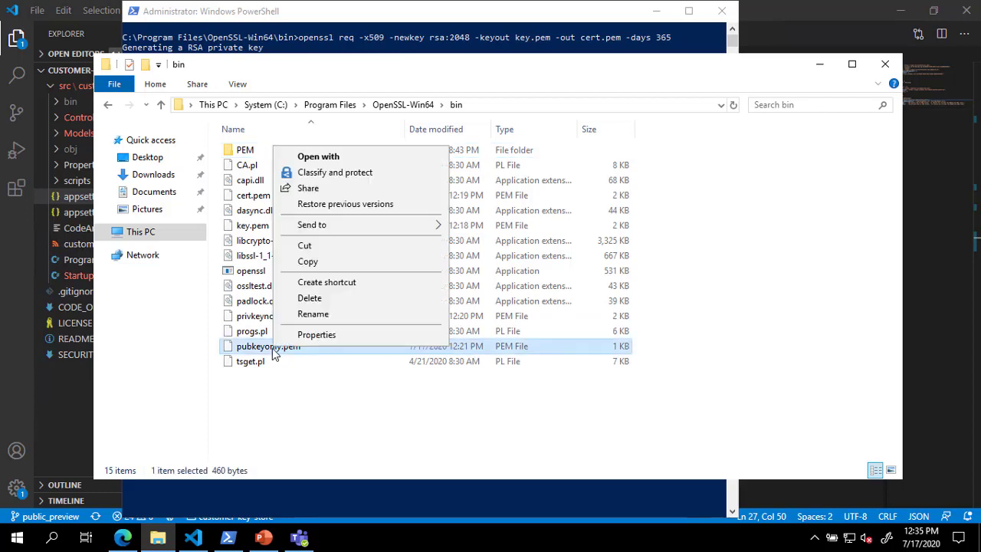
{"action": "left_click", "coordinate": [330, 157]}
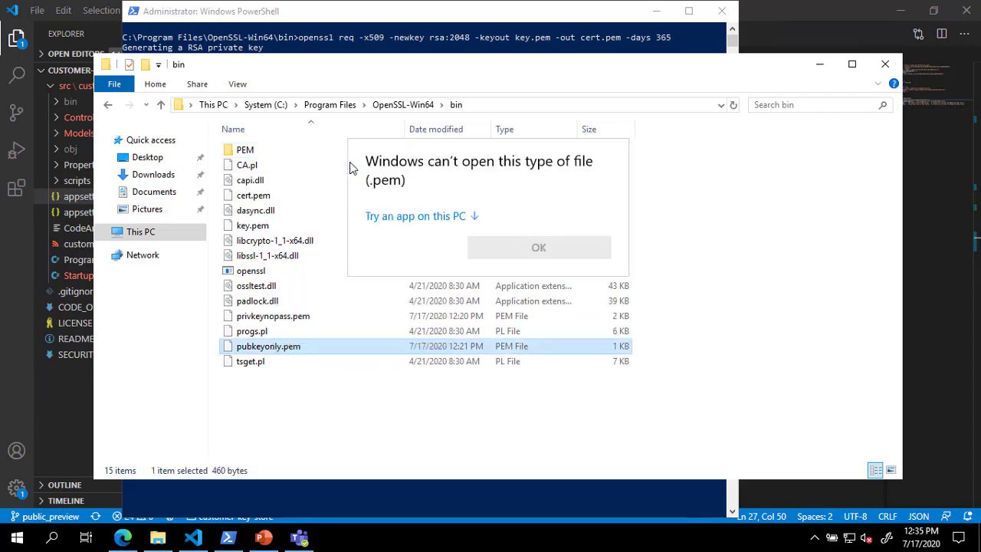
{"action": "left_click", "coordinate": [401, 218]}
{"action": "left_click", "coordinate": [406, 282]}
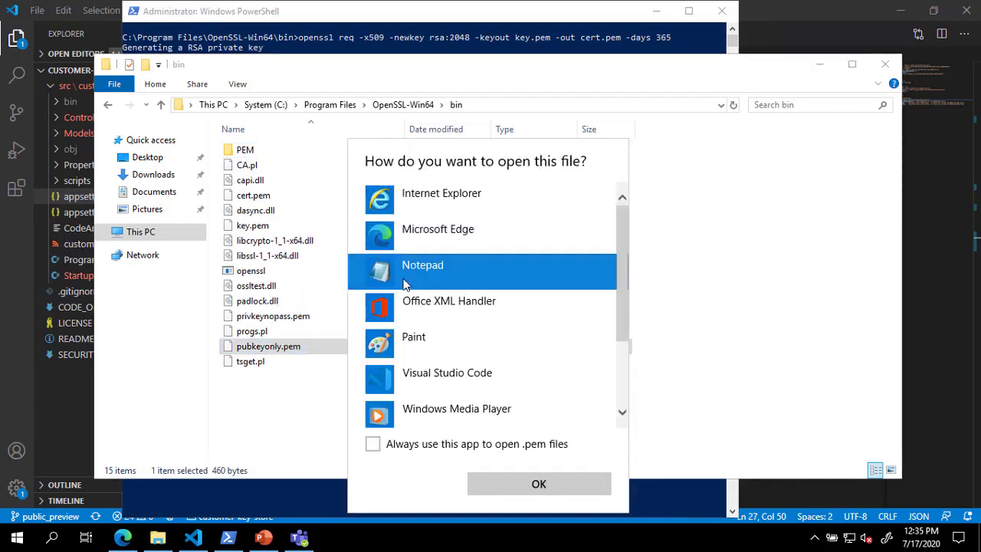
{"action": "left_click", "coordinate": [522, 486]}
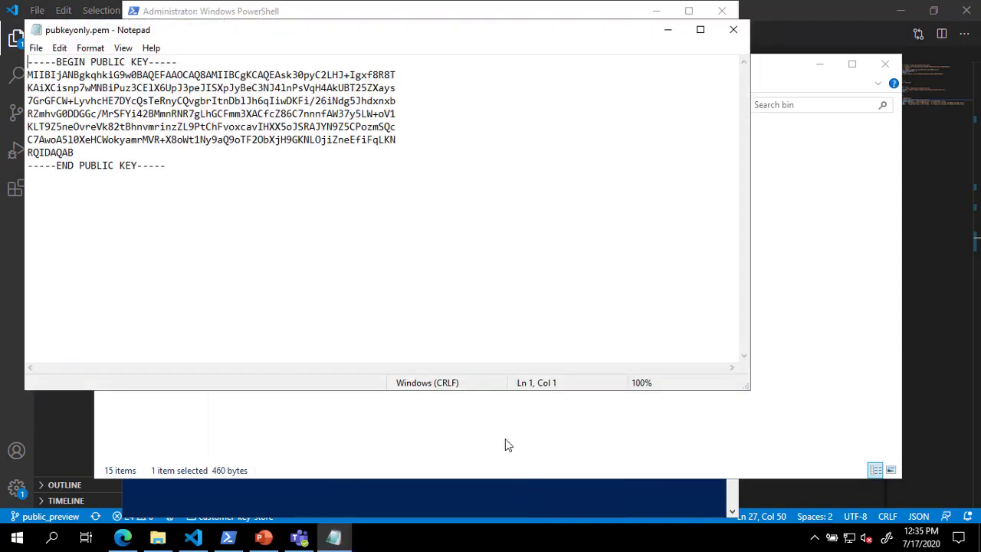
Copy the public key text without its BEGIN and END lines and paste it over the PublicPem placeholder in appsettings.json in Visual Studio Code
{"action": "left_click_drag", "start_coordinate": [74, 153], "coordinate": [23, 76]}
{"action": "right_click", "coordinate": [46, 78]}
{"action": "left_click", "coordinate": [72, 130]}
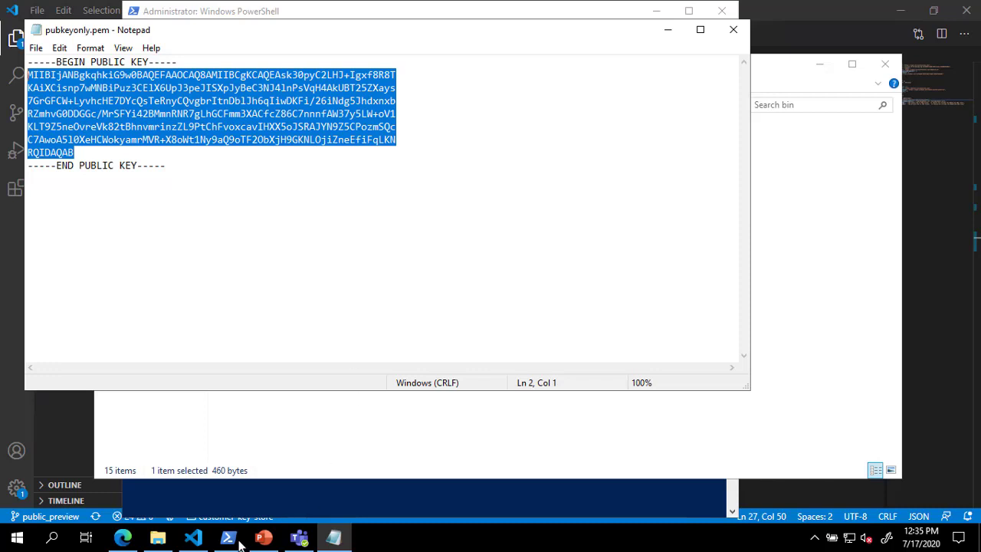
{"action": "left_click", "coordinate": [194, 537]}
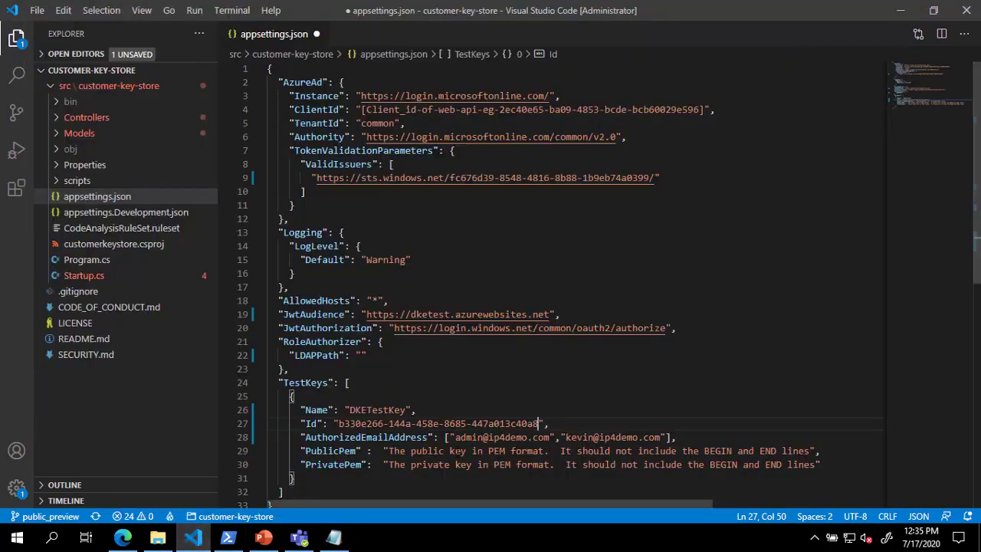
{"action": "left_click", "coordinate": [386, 451]}
{"action": "left_click_drag", "start_coordinate": [386, 451], "coordinate": [810, 452]}
{"action": "right_click", "coordinate": [810, 452]}
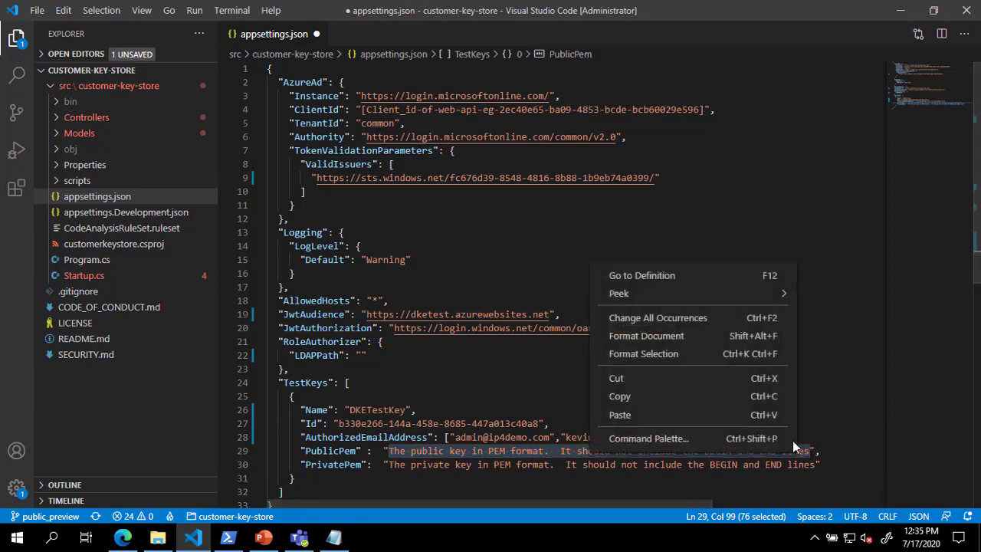
{"action": "left_click", "coordinate": [748, 406]}
{"action": "key", "text": "ctrl+z"}
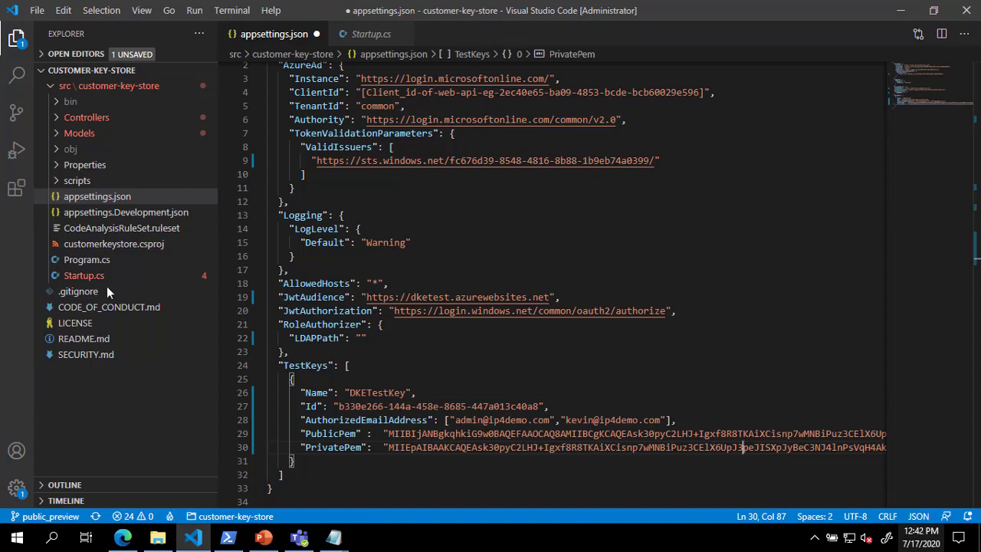
In Startup.cs, delete the #if USE_TEST_KEYS, #error and #endif lines around the TestKeyStore singleton registration
{"action": "left_click", "coordinate": [108, 277]}
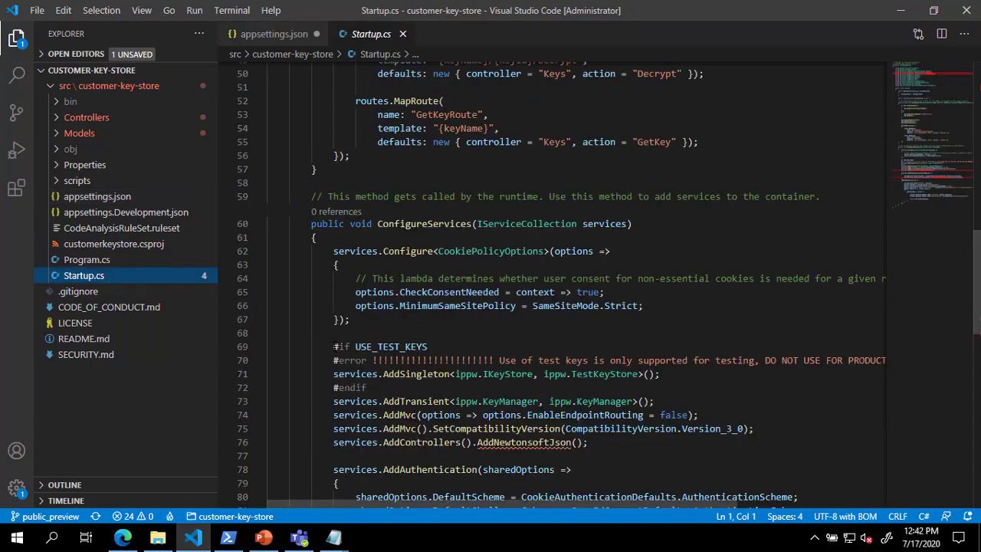
{"action": "left_click_drag", "start_coordinate": [335, 346], "coordinate": [331, 370]}
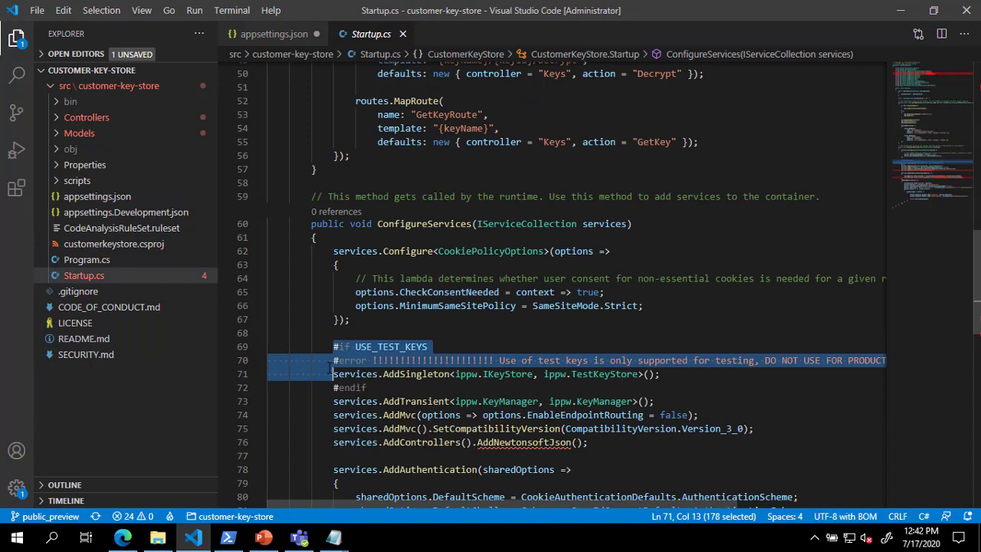
{"action": "key", "text": "Delete"}
{"action": "left_click_drag", "start_coordinate": [329, 360], "coordinate": [328, 374]}
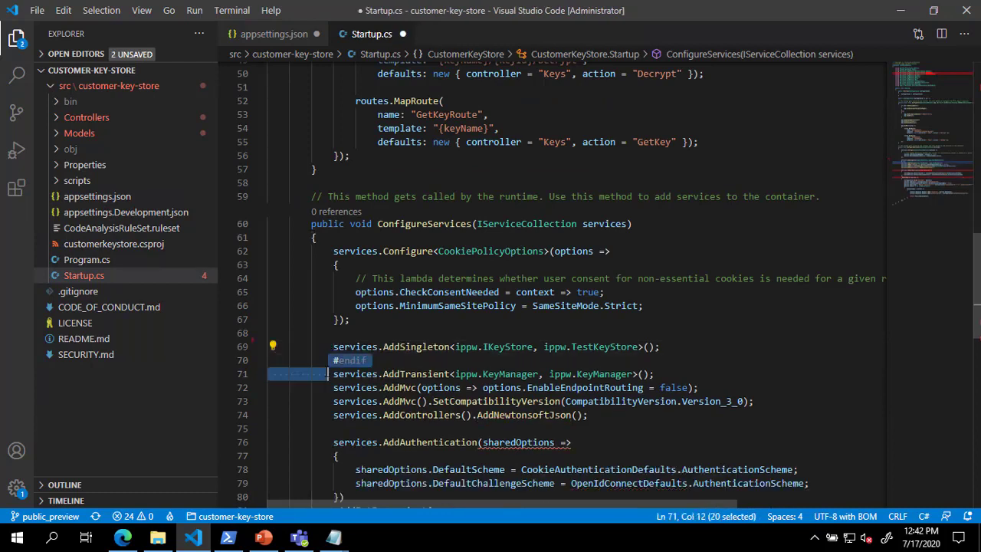
{"action": "key", "text": "Delete"}
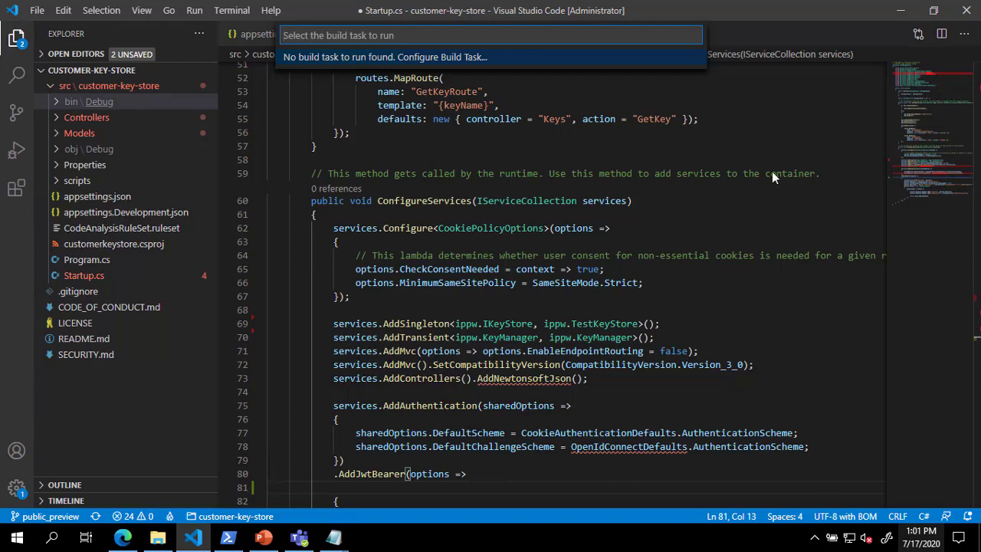
Configure a build task by creating tasks.json from the .NET Core template
{"action": "left_click", "coordinate": [649, 66]}
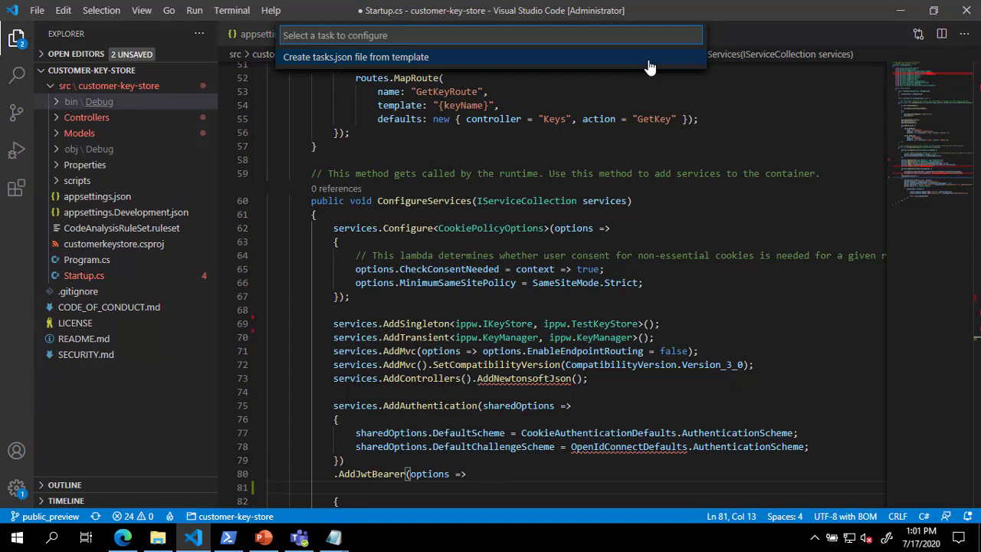
{"action": "left_click", "coordinate": [648, 62]}
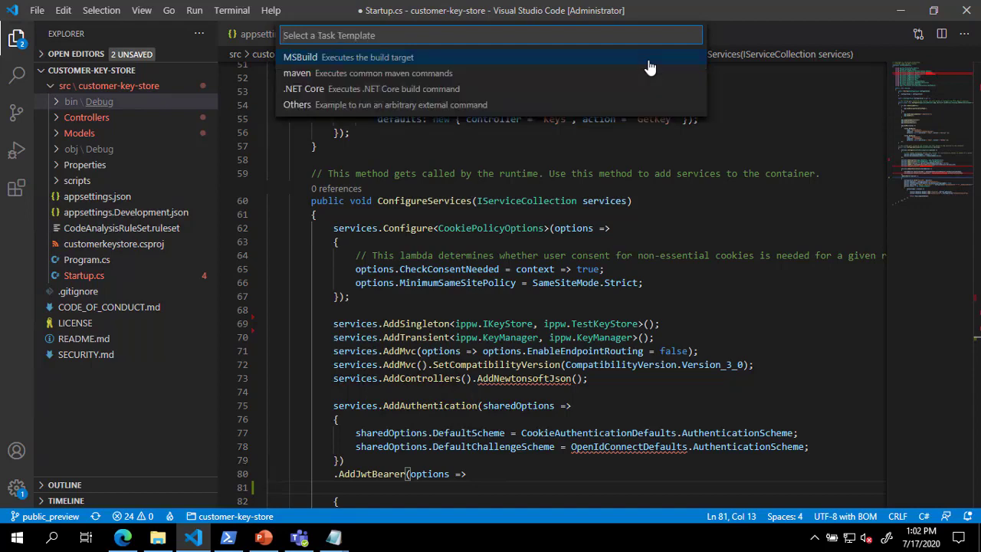
{"action": "key", "text": "Down"}
{"action": "key", "text": "Down"}
{"action": "key", "text": "Return"}
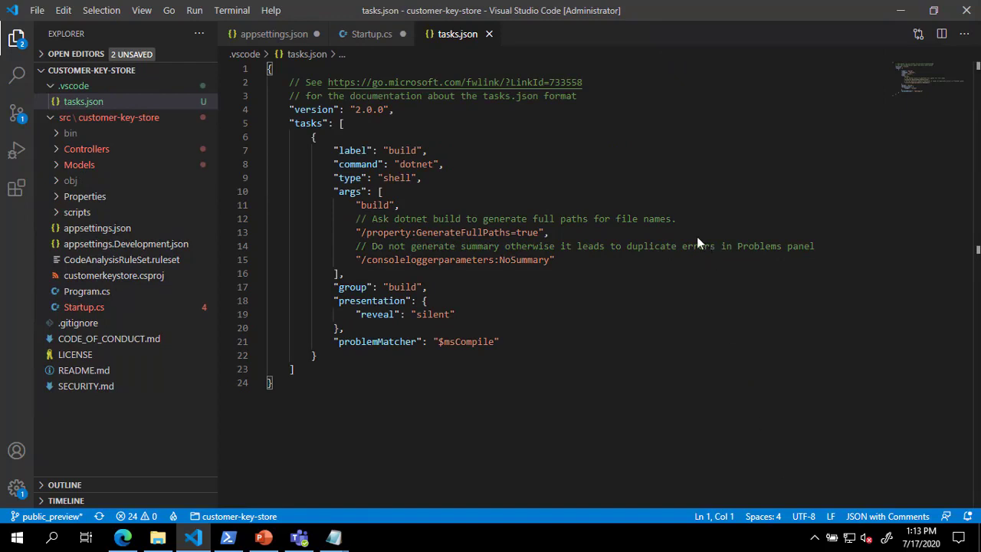
Add "${workspaceFolder}/src/customer-key-store/customerkeystore.csproj", to the build args in tasks.json, below the full paths comment
{"action": "left_click", "coordinate": [679, 219]}
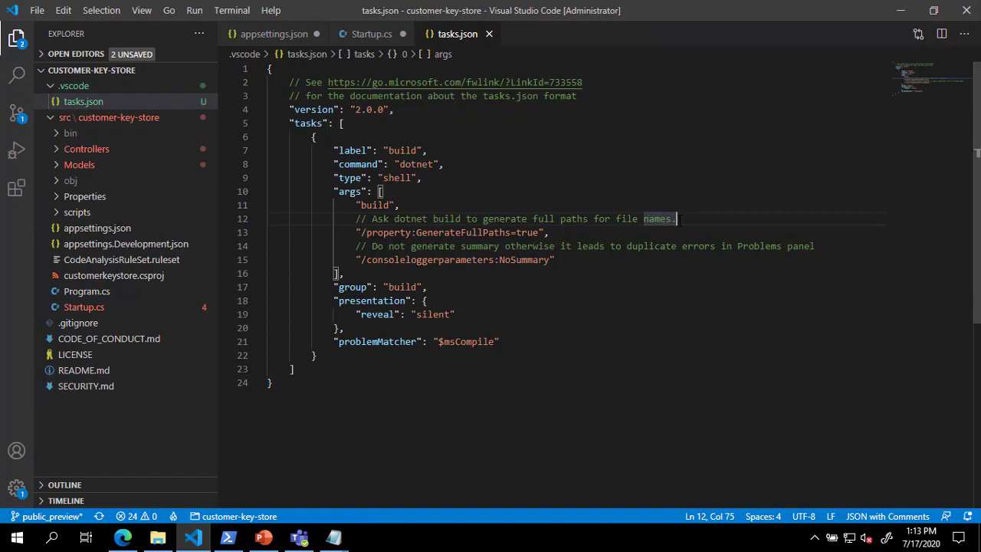
{"action": "key", "text": "Return"}
{"action": "key", "text": "ctrl+v"}
{"action": "type", "text": ","}
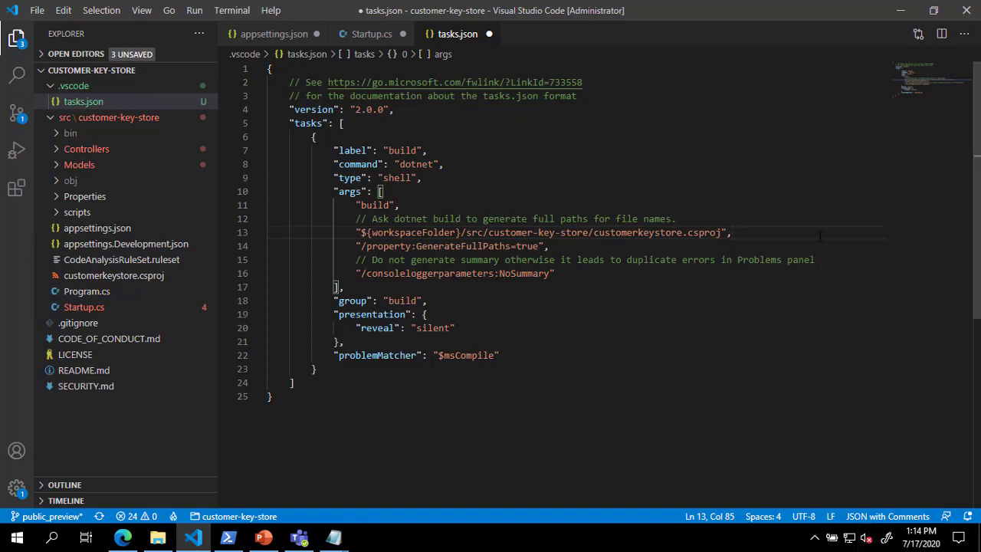
Run the build task and start debugging the project with the .NET Core environment
{"action": "key", "text": "ctrl+shift+b"}
{"action": "key", "text": "Return"}
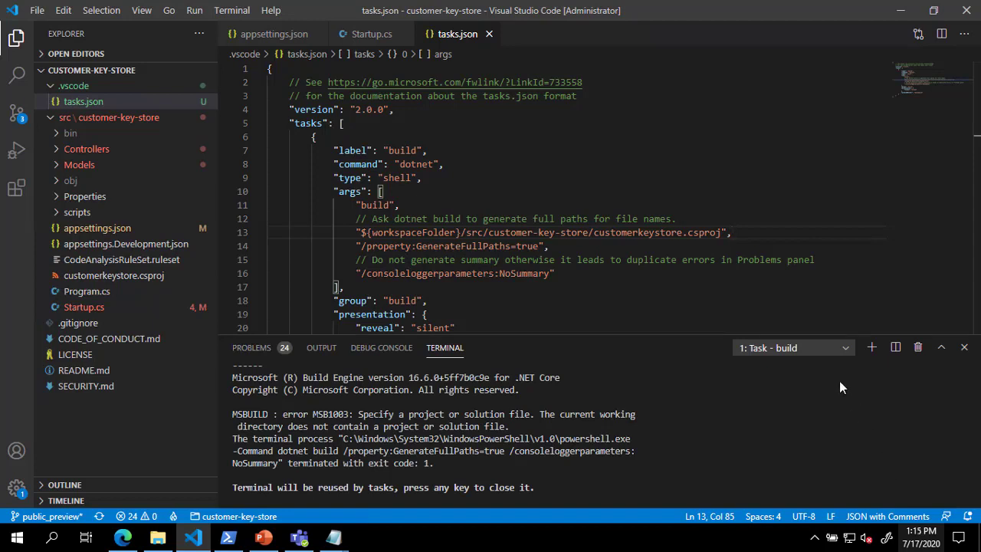
{"action": "left_click", "coordinate": [840, 381]}
{"action": "key", "text": "F5"}
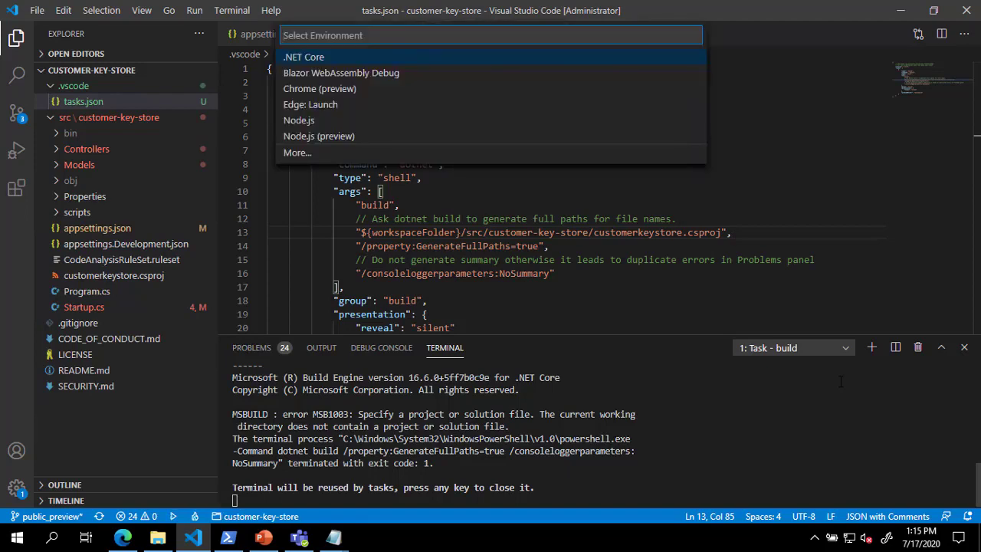
{"action": "left_click", "coordinate": [657, 57]}
{"action": "key", "text": "F5"}
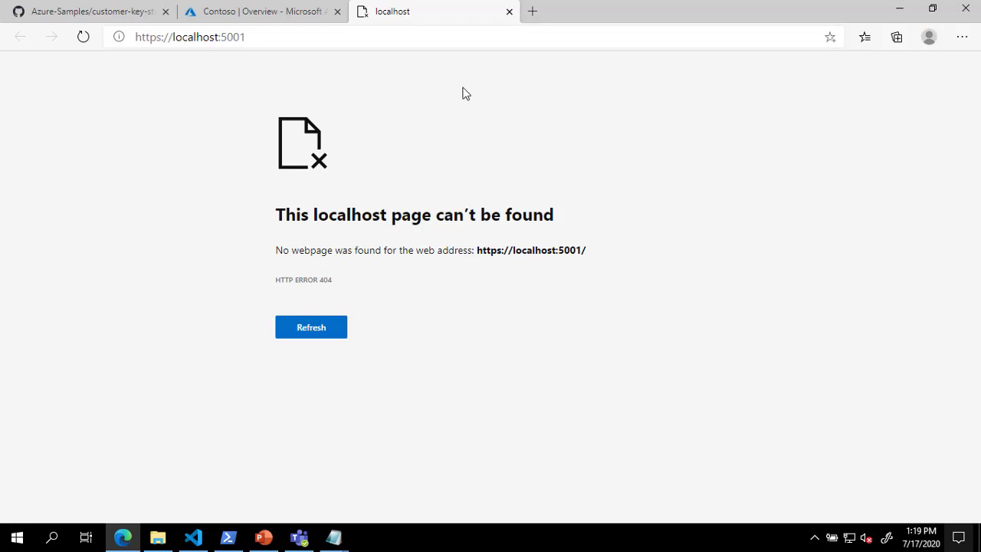
{"action": "left_click", "coordinate": [436, 36]}
{"action": "key", "text": "End"}
{"action": "key", "text": "ctrl+shift+Left"}
{"action": "key", "text": "Right"}
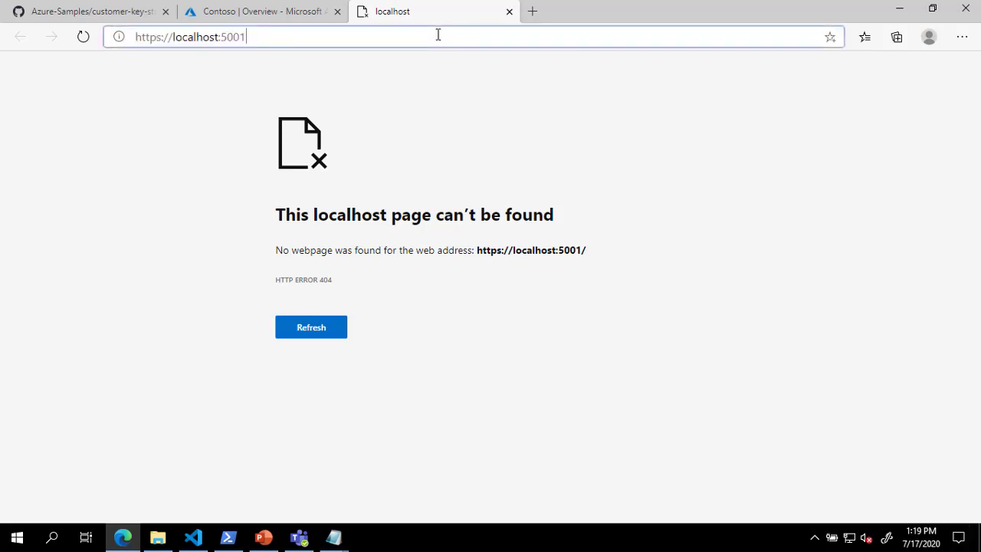
{"action": "type", "text": "/DKETestKey"}
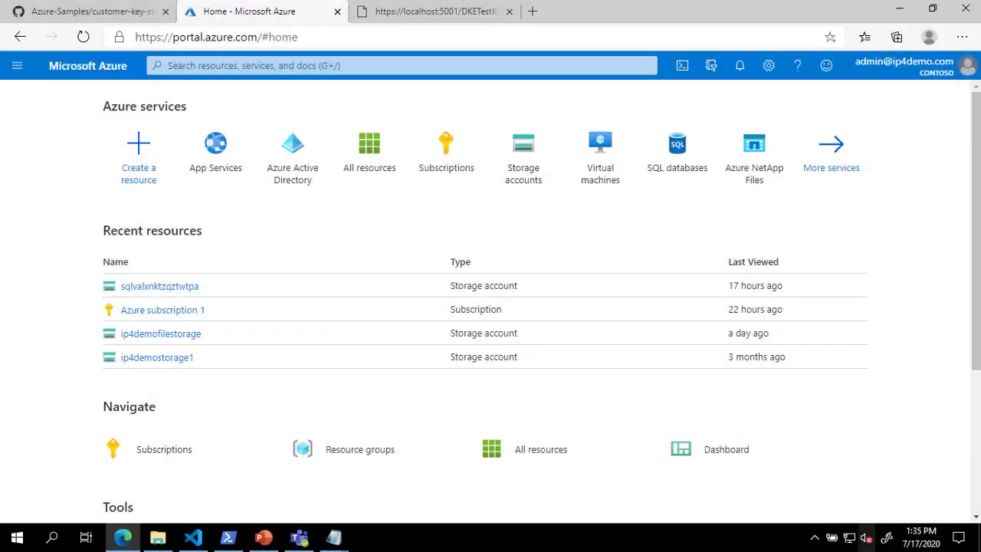
Go to App Services in the Azure portal and start creating an app service
{"action": "left_click", "coordinate": [17, 66]}
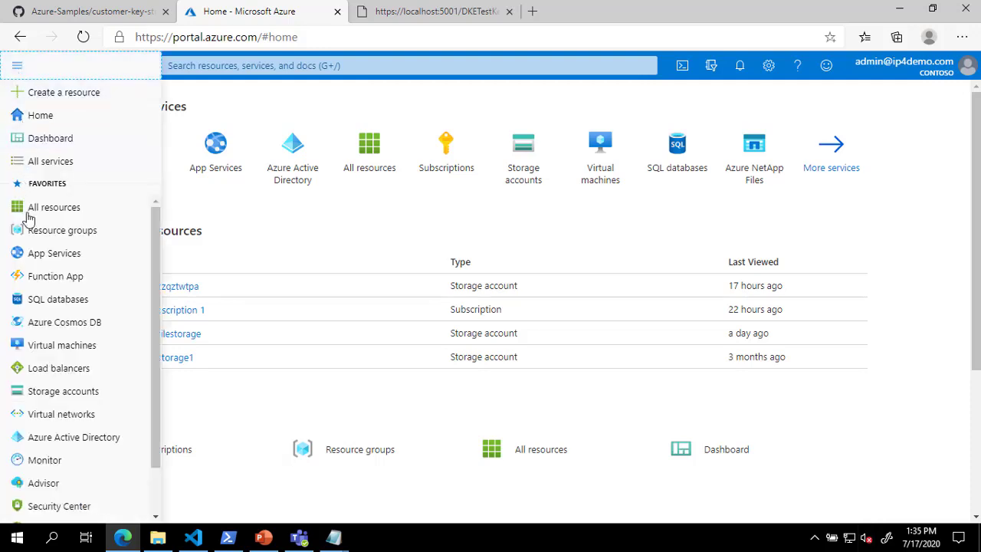
{"action": "left_click", "coordinate": [34, 256]}
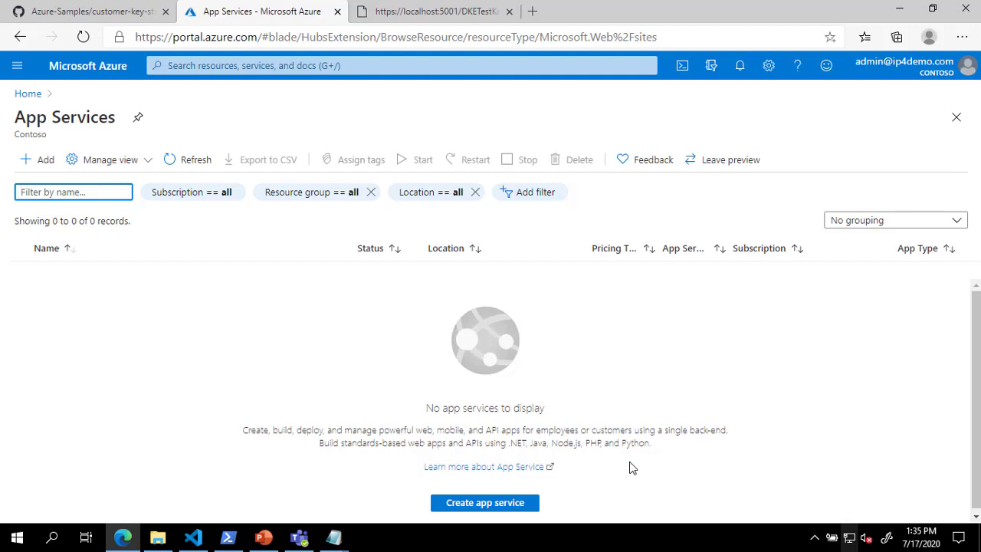
{"action": "left_click", "coordinate": [485, 507]}
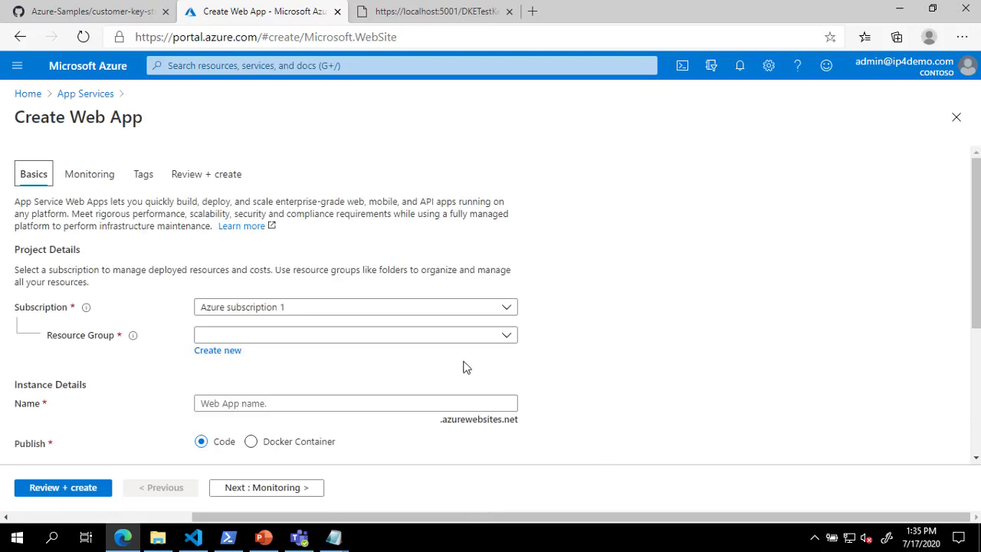
Set the web app's resource group to Ip4demoRG, its name to dketest and its runtime stack to .NET Core 3.1 (LTS)
{"action": "left_click", "coordinate": [469, 338]}
{"action": "scroll", "coordinate": [440, 258], "scroll_direction": "down", "scroll_amount": 1}
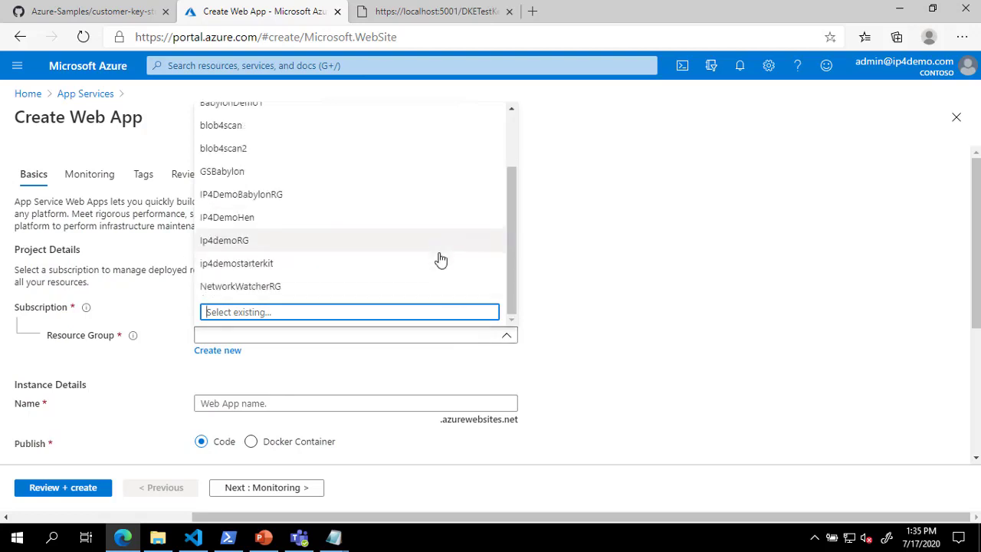
{"action": "left_click", "coordinate": [439, 253]}
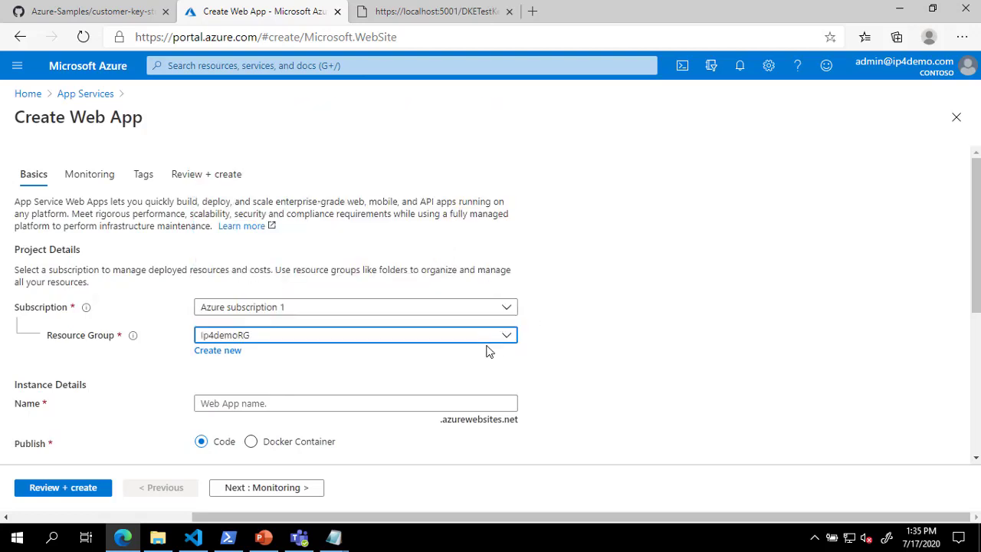
{"action": "left_click", "coordinate": [449, 403]}
{"action": "type", "text": "dketest"}
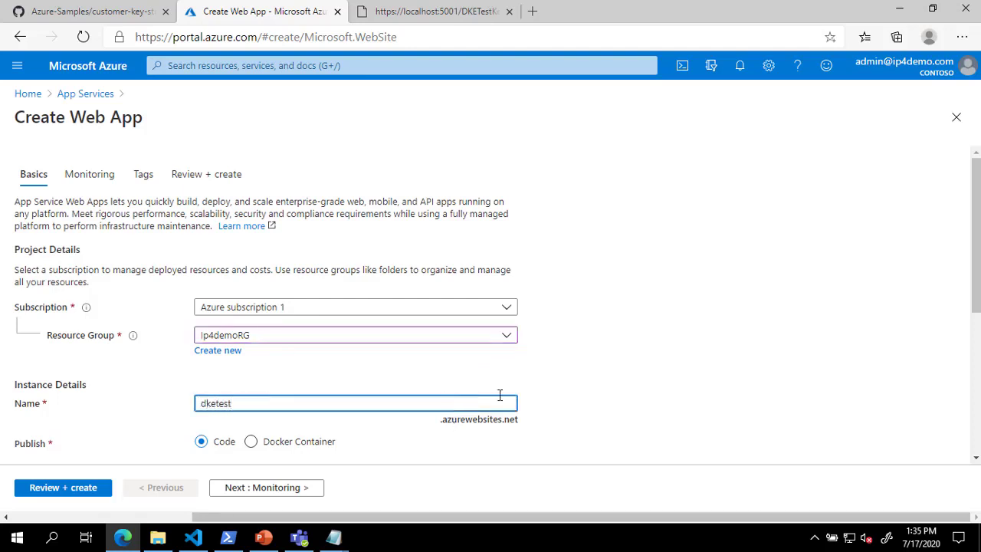
{"action": "scroll", "coordinate": [726, 394], "scroll_direction": "down", "scroll_amount": 1}
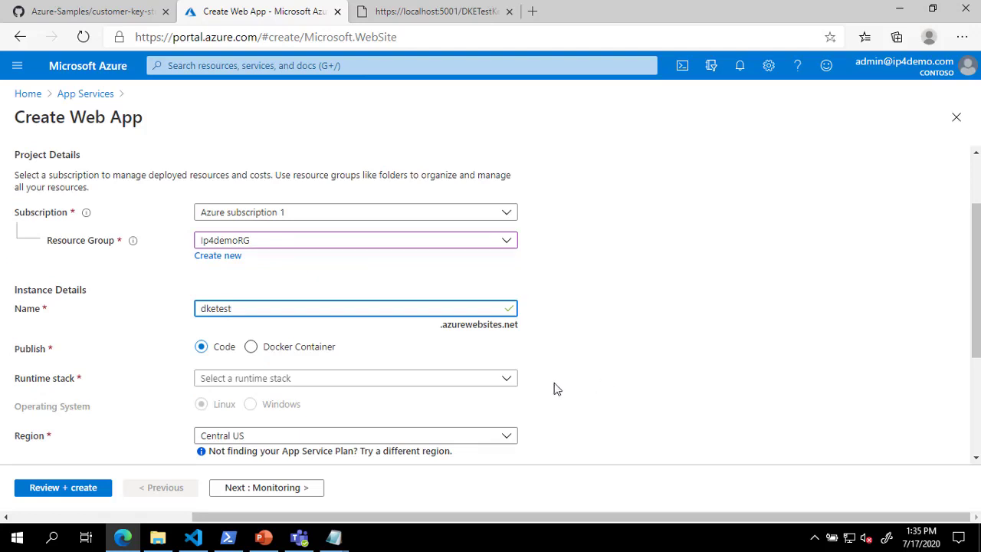
{"action": "left_click", "coordinate": [499, 379]}
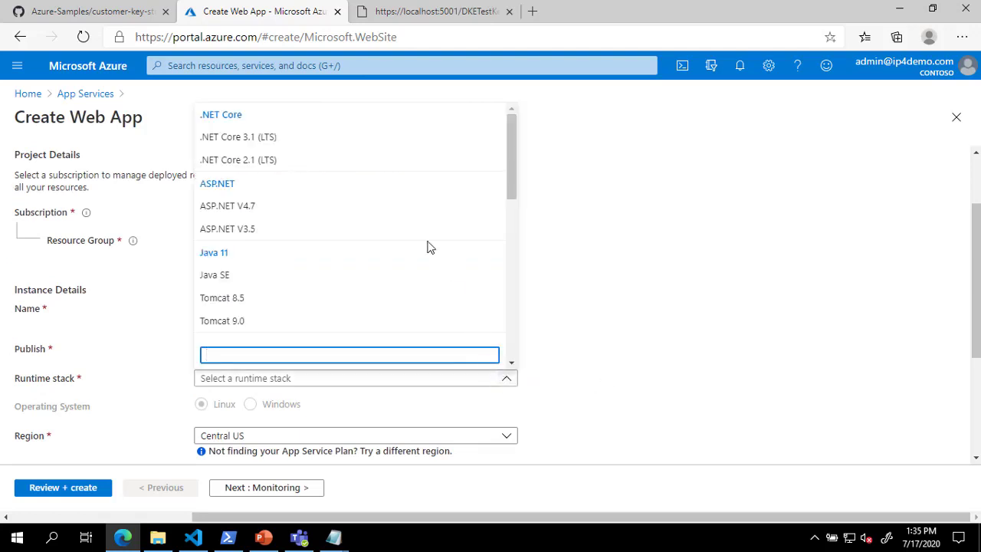
{"action": "left_click", "coordinate": [392, 146]}
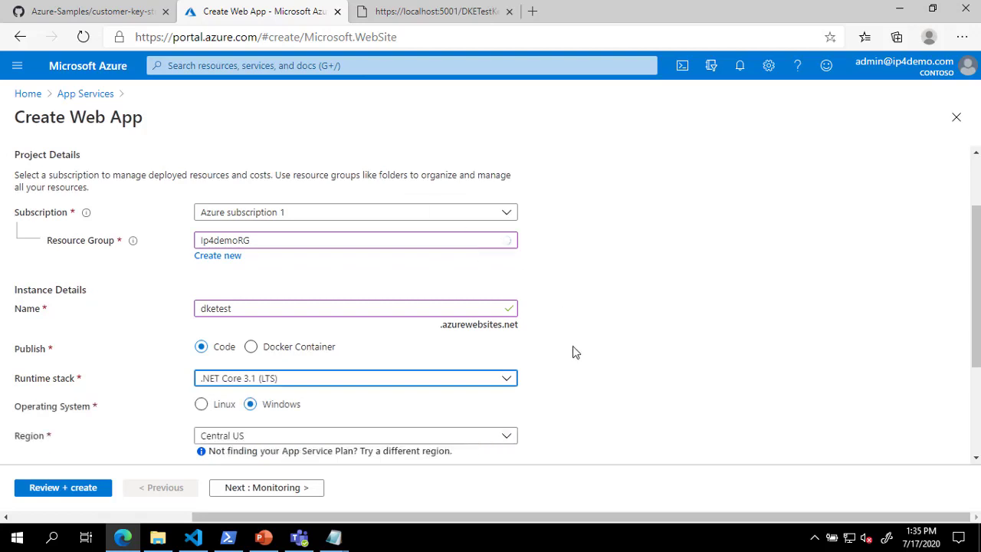
Review the web app configuration and create the dketest web app
{"action": "scroll", "coordinate": [575, 352], "scroll_direction": "down", "scroll_amount": 3}
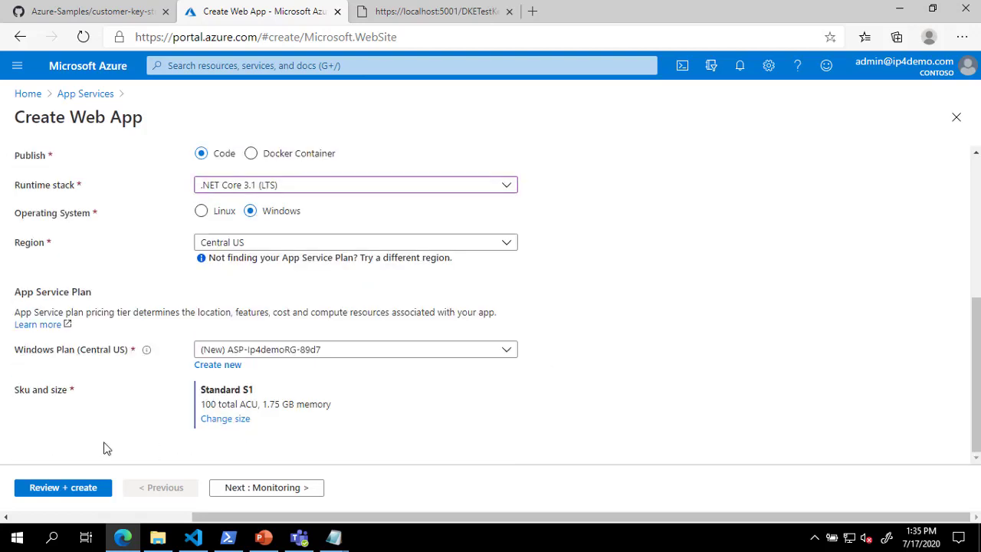
{"action": "left_click", "coordinate": [72, 495]}
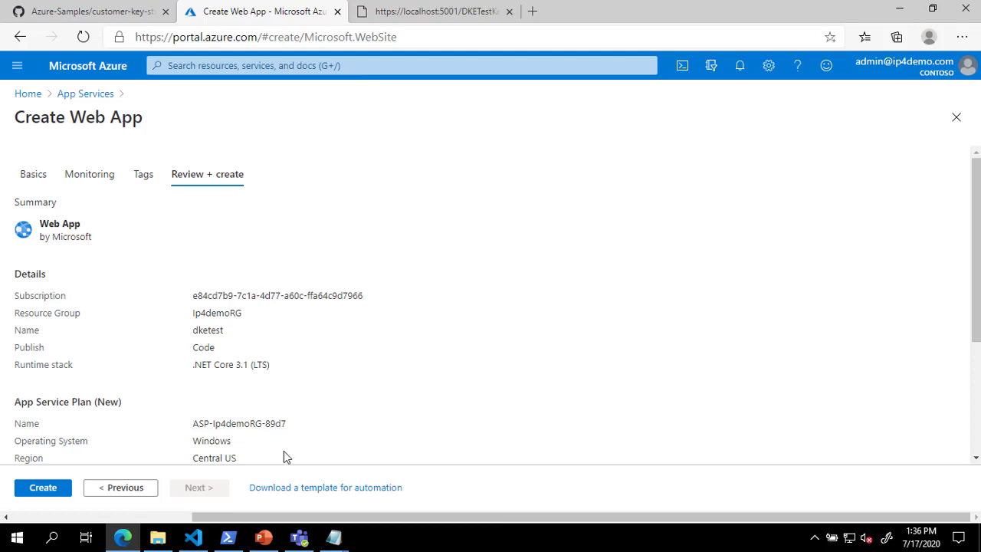
{"action": "left_click", "coordinate": [43, 488]}
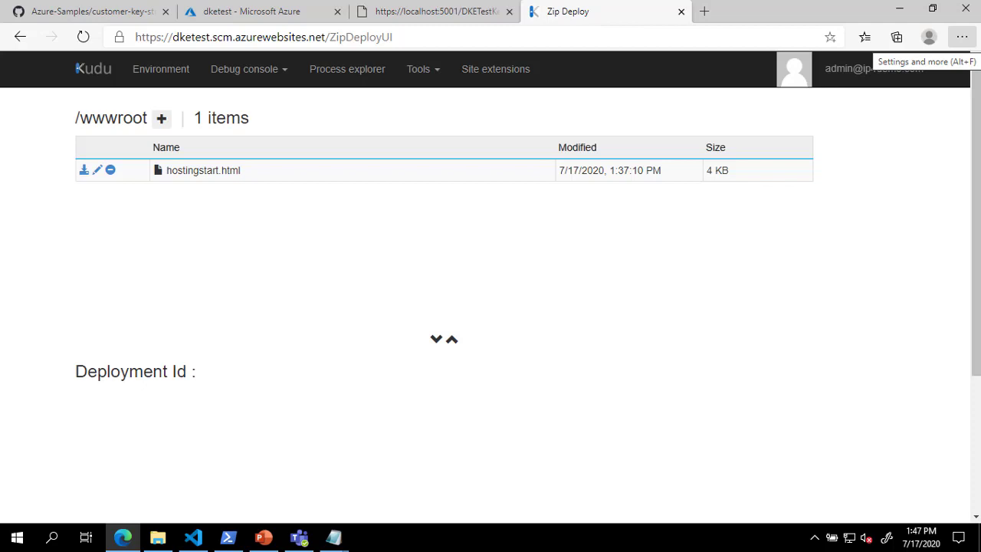
Switch to PowerShell and run dotnet publish in the customer-key-store project folder
{"action": "left_click", "coordinate": [232, 541]}
{"action": "type", "text": "dotnet p"}
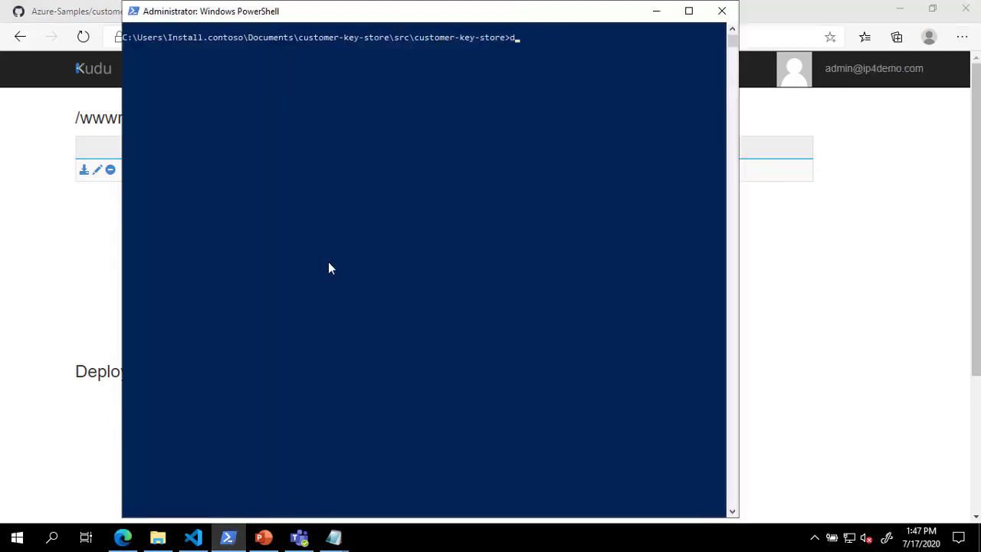
{"action": "type", "text": "ublish"}
{"action": "key", "text": "Return"}
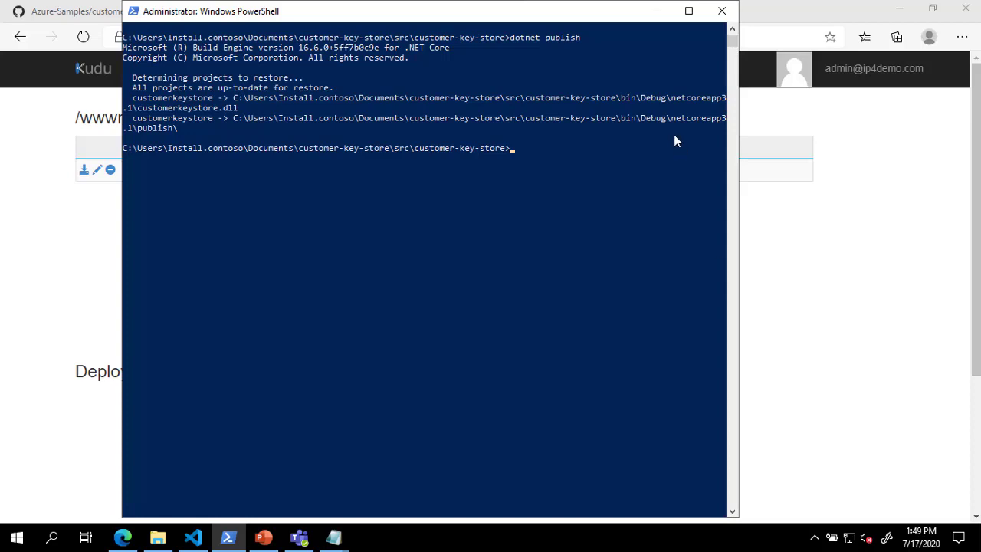
{"action": "left_click", "coordinate": [656, 12]}
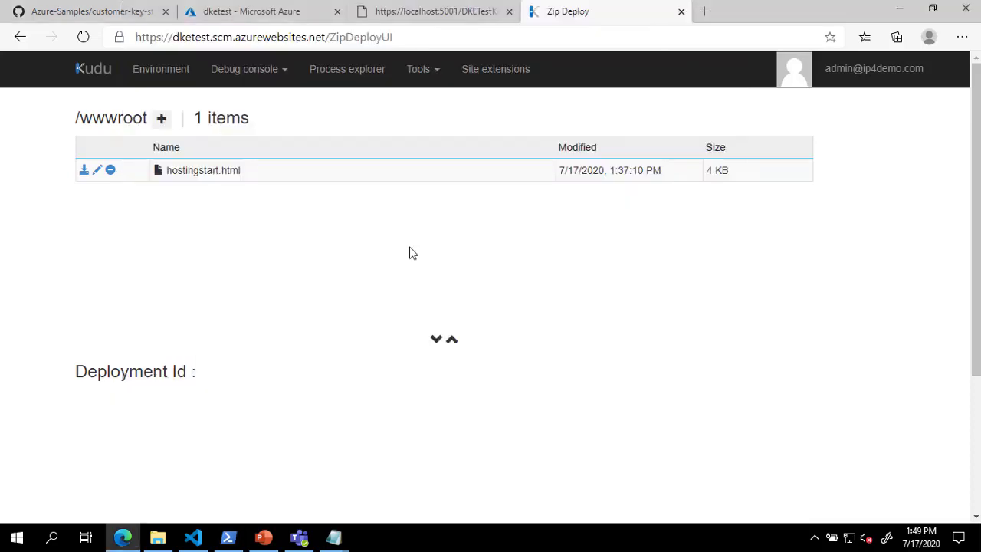
In File Explorer, compress all files of the netcoreapp3.1 publish folder into a zip archive named publish
{"action": "left_click", "coordinate": [157, 537]}
{"action": "left_click_drag", "start_coordinate": [626, 175], "coordinate": [422, 504]}
{"action": "right_click", "coordinate": [422, 481]}
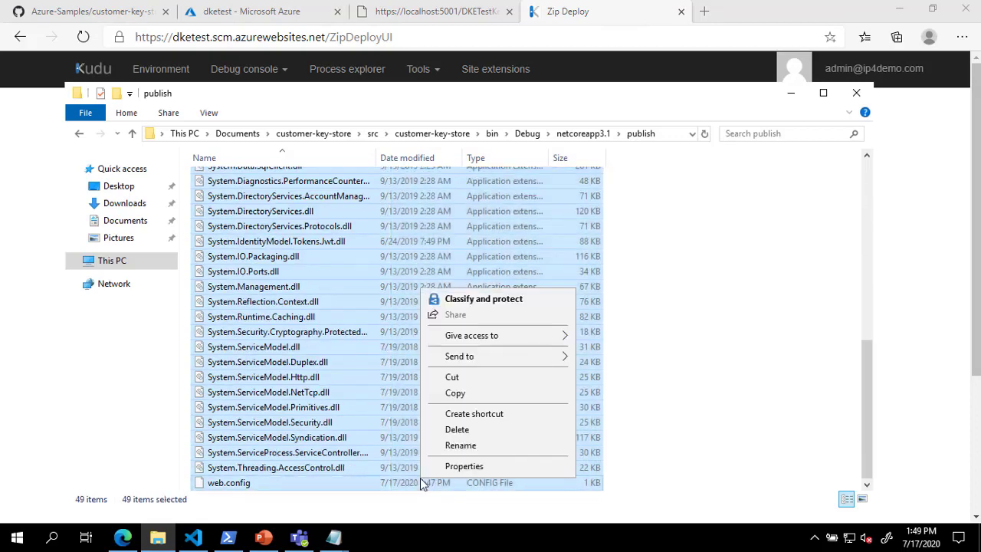
{"action": "mouse_move", "coordinate": [469, 357]}
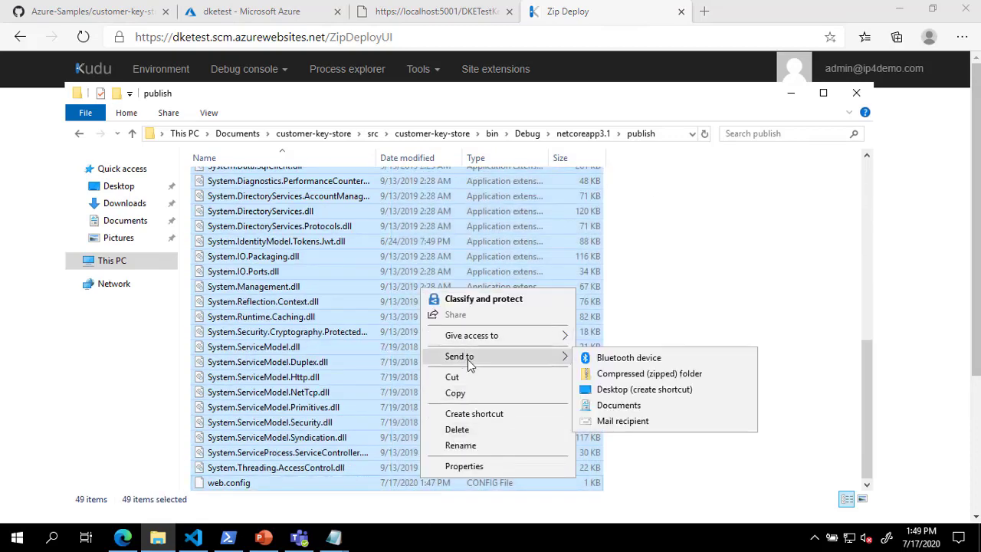
{"action": "left_click", "coordinate": [626, 376]}
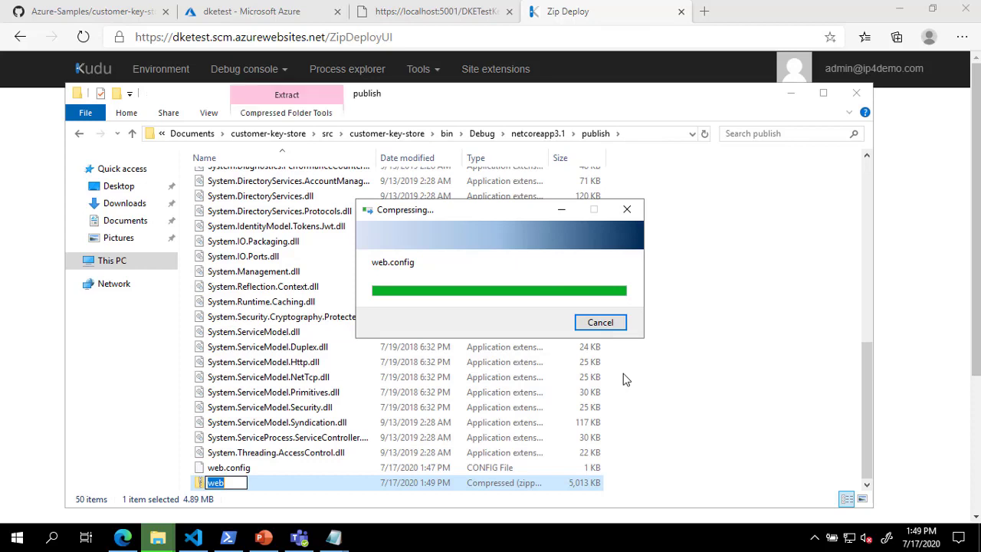
{"action": "type", "text": "publish"}
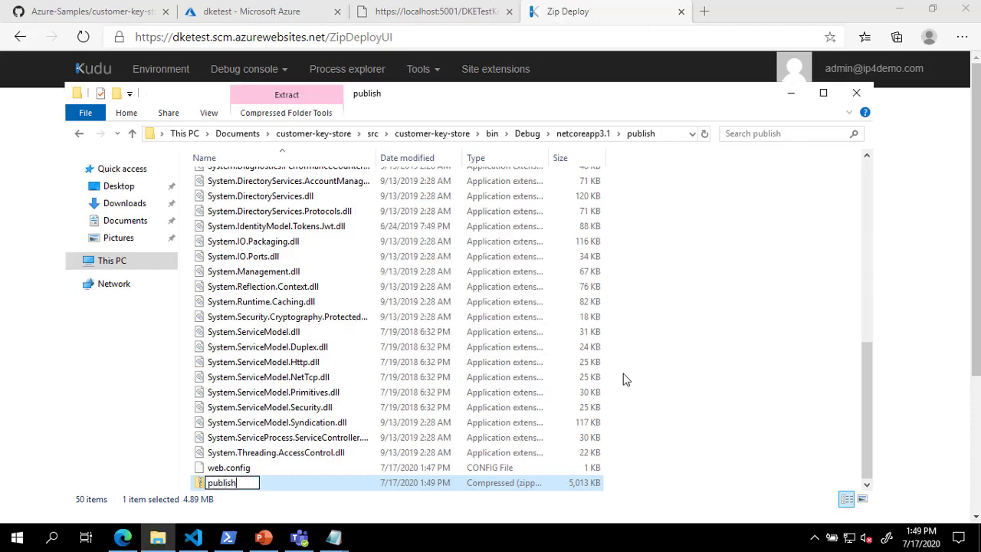
{"action": "key", "text": "Return"}
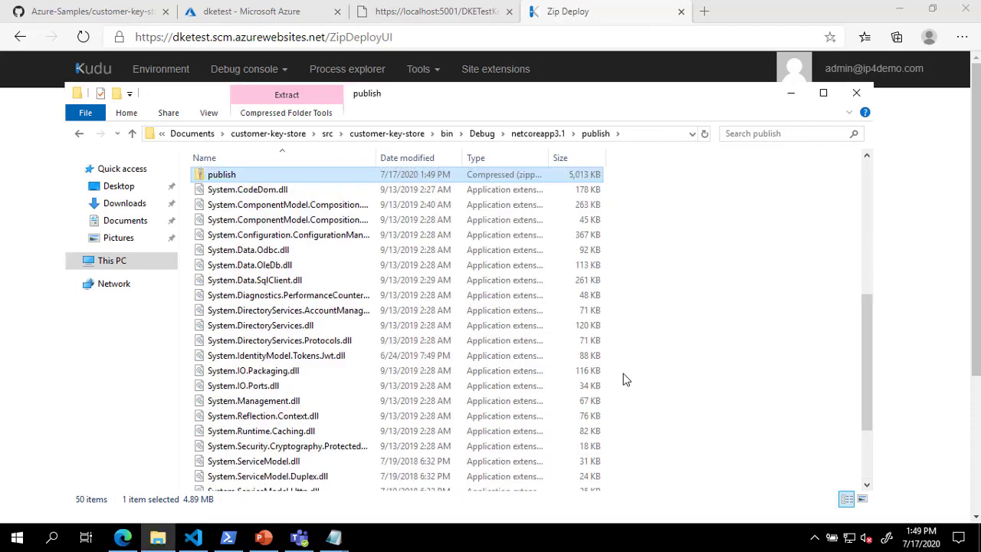
Deploy the publish zip archive to the dketest site's /wwwroot through the Kudu Zip Deploy page
{"action": "left_click_drag", "start_coordinate": [580, 94], "coordinate": [649, 299]}
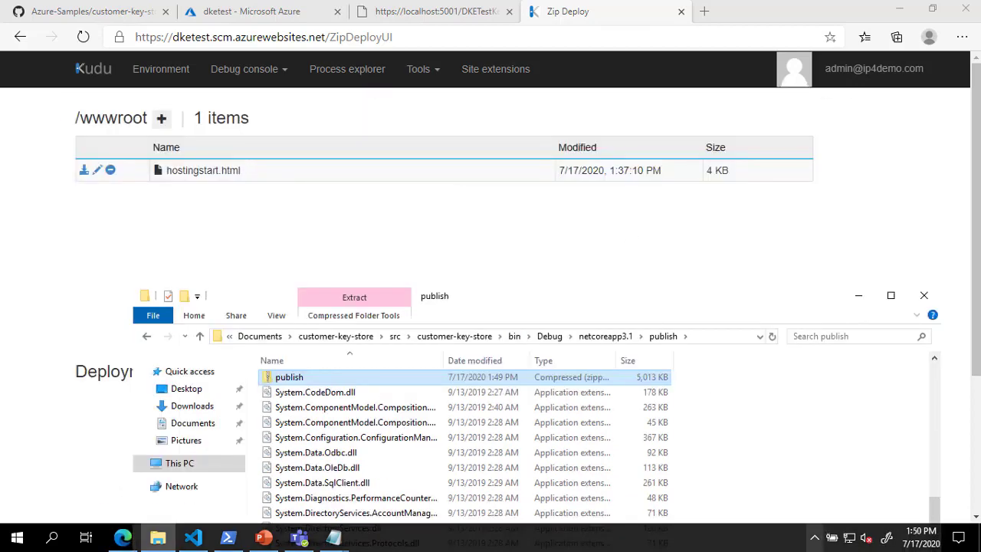
{"action": "left_click", "coordinate": [297, 378]}
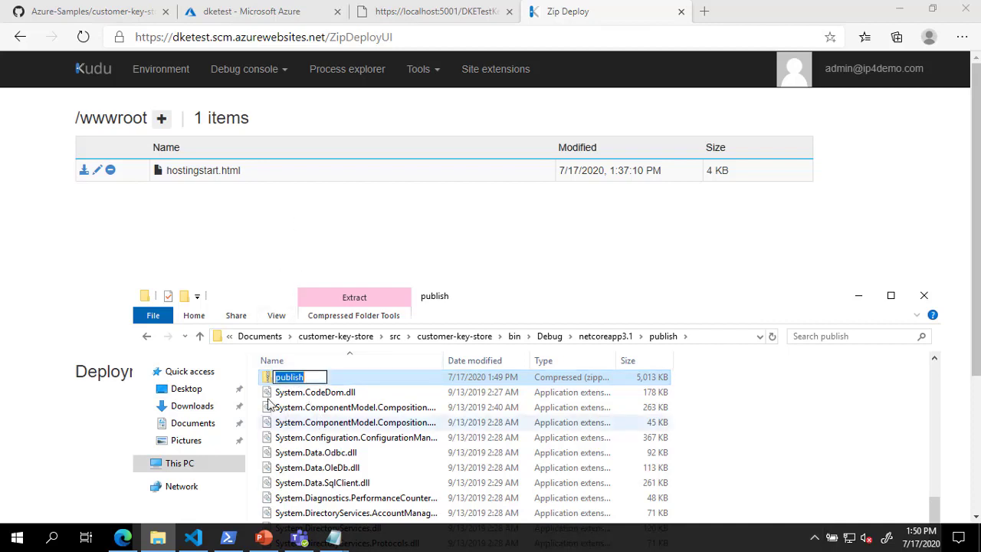
{"action": "left_click_drag", "start_coordinate": [270, 379], "coordinate": [274, 218]}
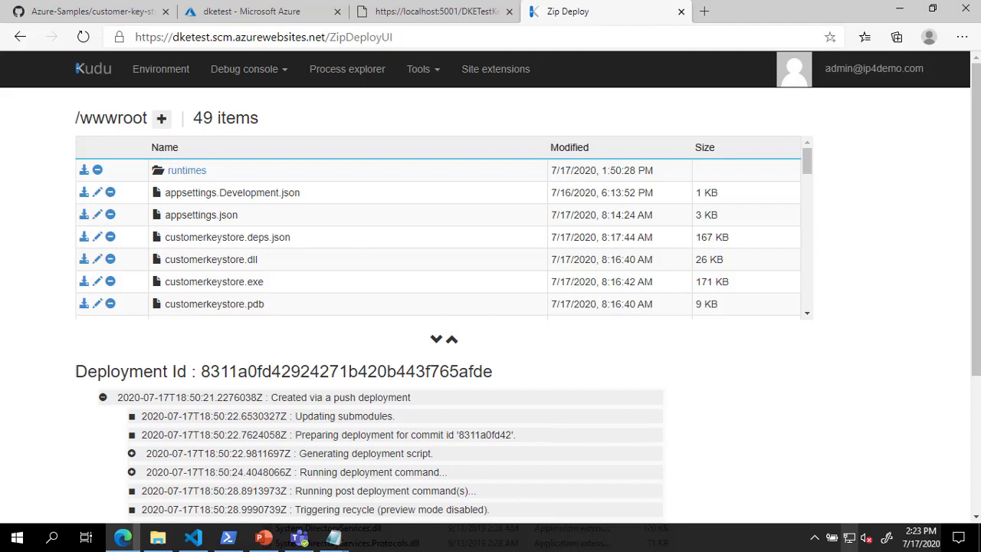
{"action": "left_click", "coordinate": [228, 541]}
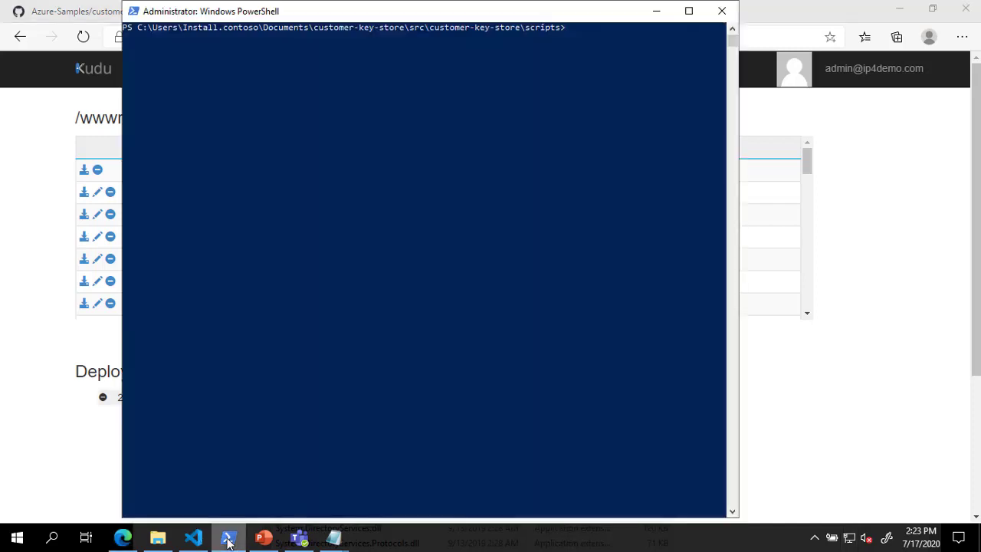
{"action": "type", "text": ".\\key_store_tester.ps1 https://dketest.azurewebsites.net/DKETestKey"}
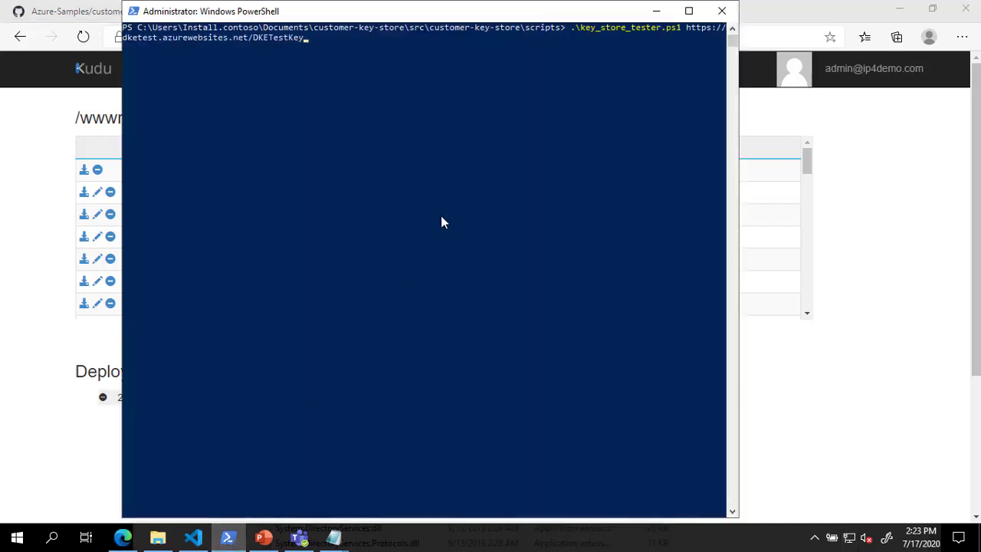
{"action": "key", "text": "Return"}
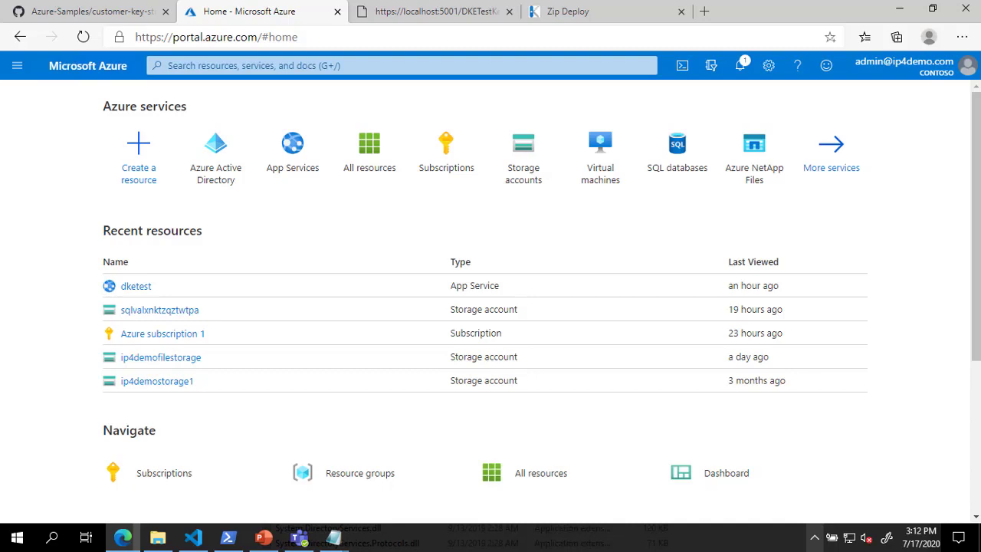
{"action": "left_click", "coordinate": [218, 155]}
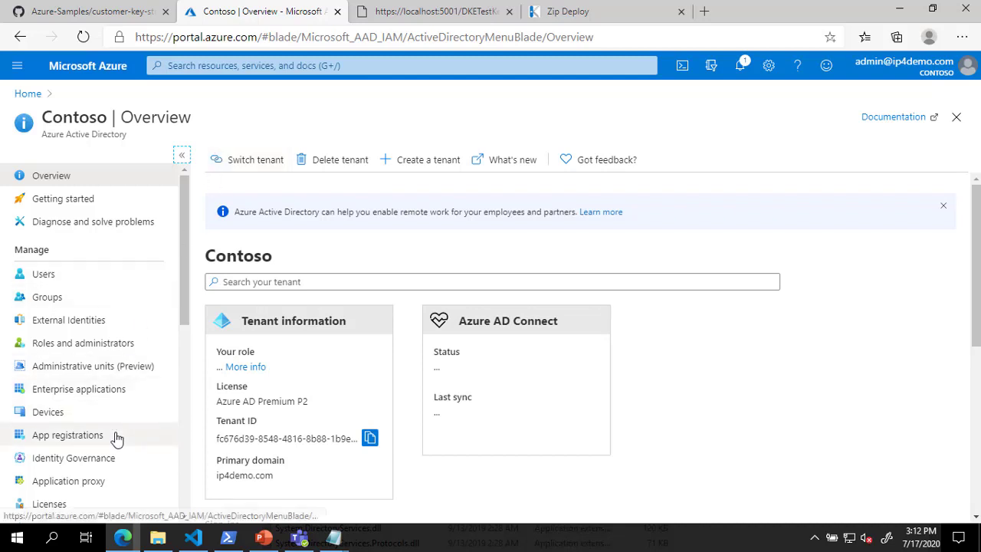
{"action": "left_click", "coordinate": [68, 435]}
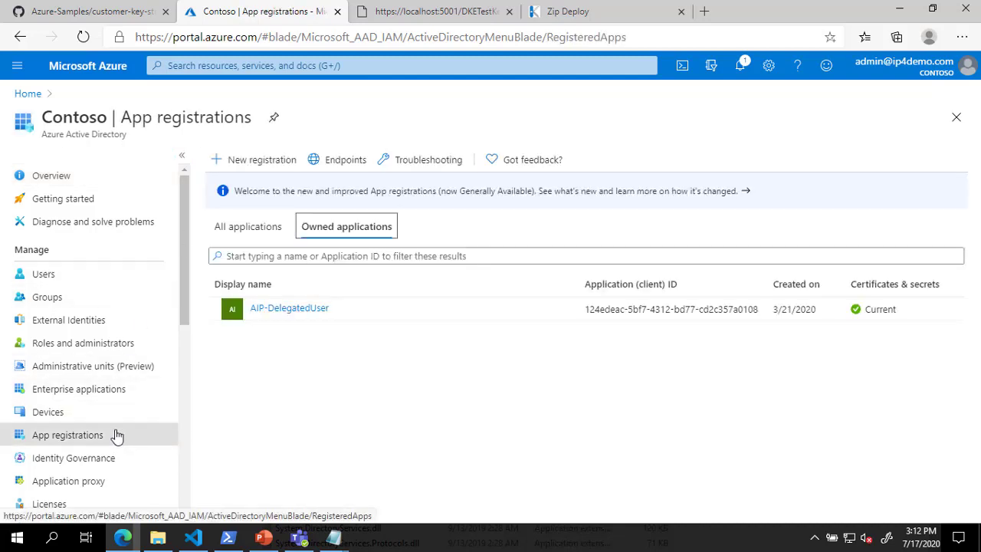
{"action": "left_click", "coordinate": [262, 160]}
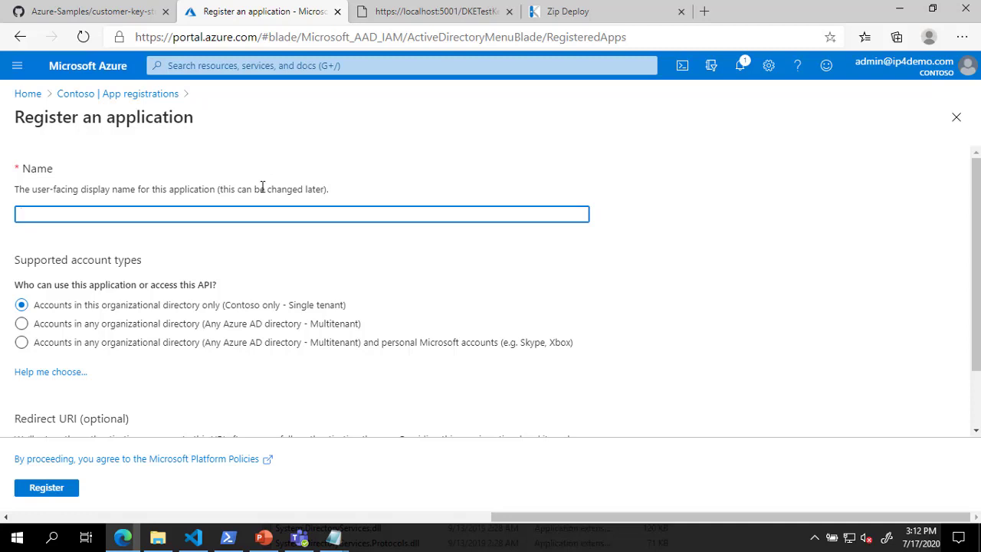
{"action": "type", "text": "DKETest"}
{"action": "scroll", "coordinate": [276, 237], "scroll_direction": "down", "scroll_amount": 2}
{"action": "left_click", "coordinate": [248, 401]}
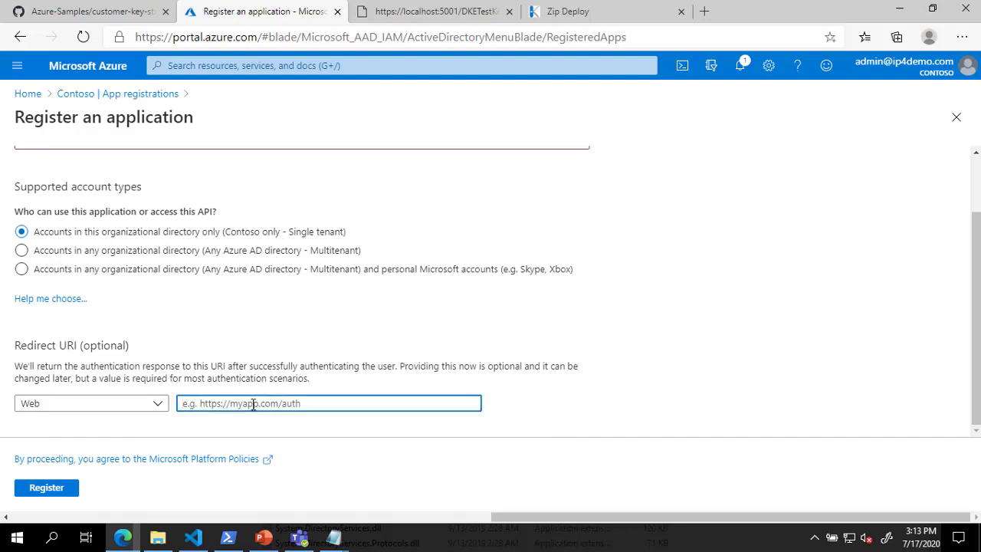
{"action": "type", "text": "https://dketest.azurewebsites.net"}
{"action": "left_click", "coordinate": [52, 494]}
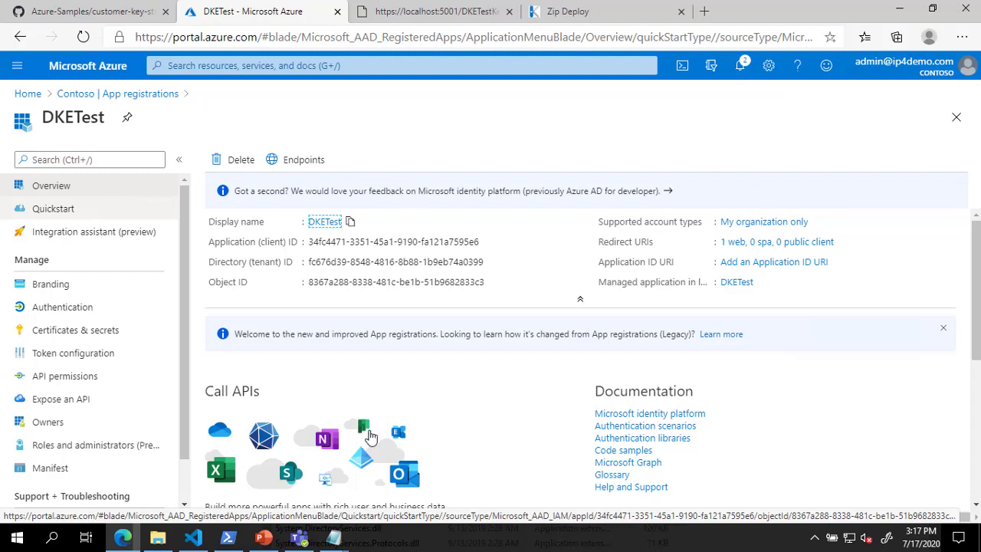
Enable ID tokens under implicit grant in the DKETest authentication settings and save the change
{"action": "left_click", "coordinate": [84, 311]}
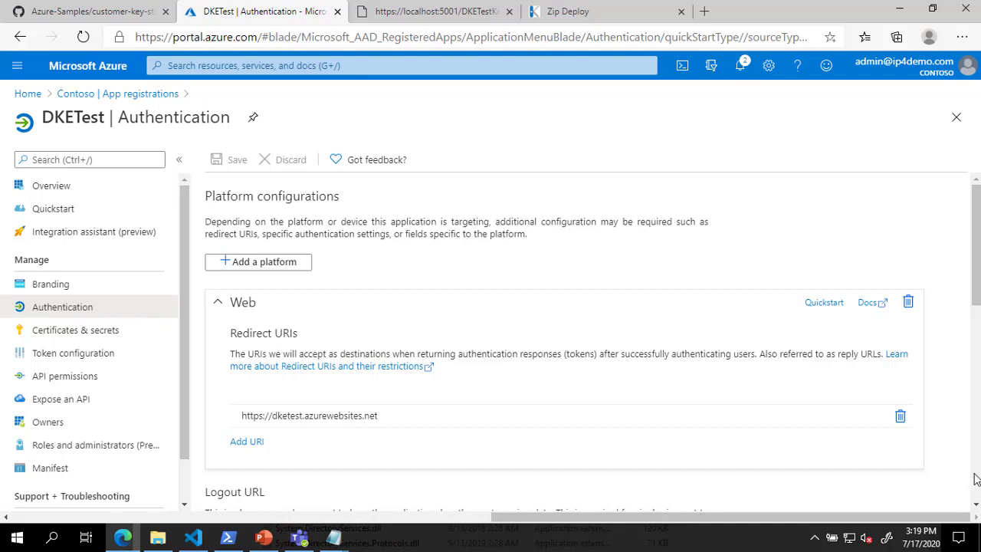
{"action": "scroll", "coordinate": [976, 479], "scroll_direction": "down", "scroll_amount": 4}
{"action": "left_click", "coordinate": [214, 407]}
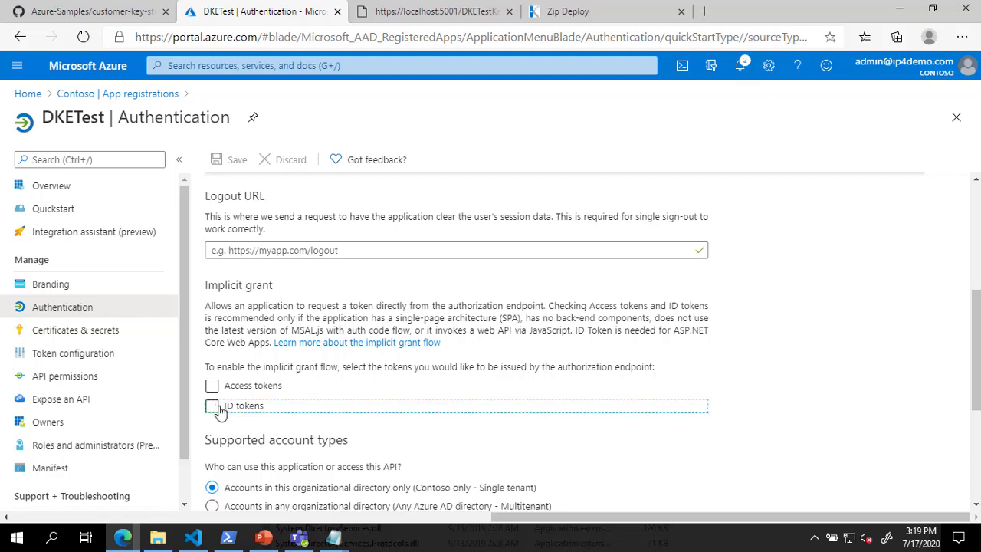
{"action": "left_click", "coordinate": [230, 164]}
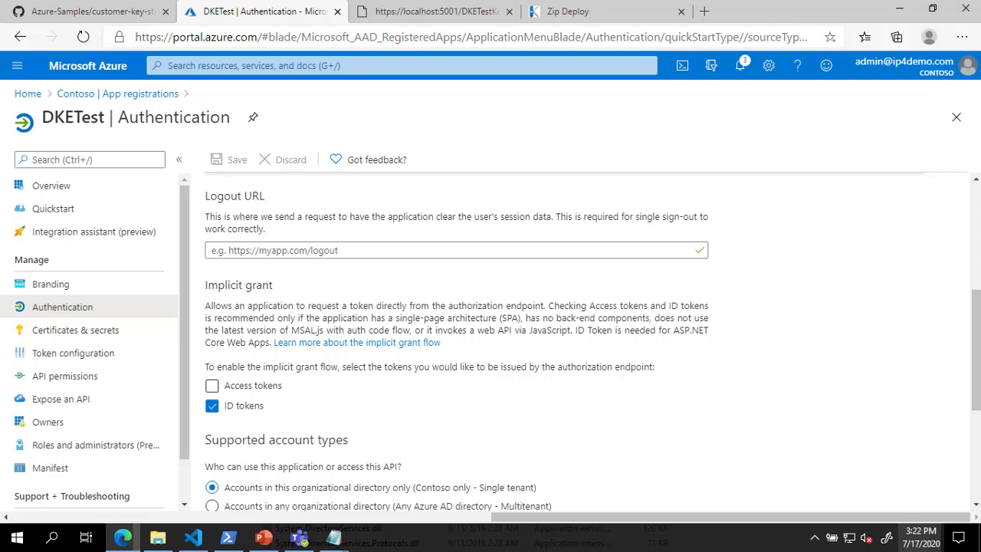
{"action": "left_click", "coordinate": [100, 401]}
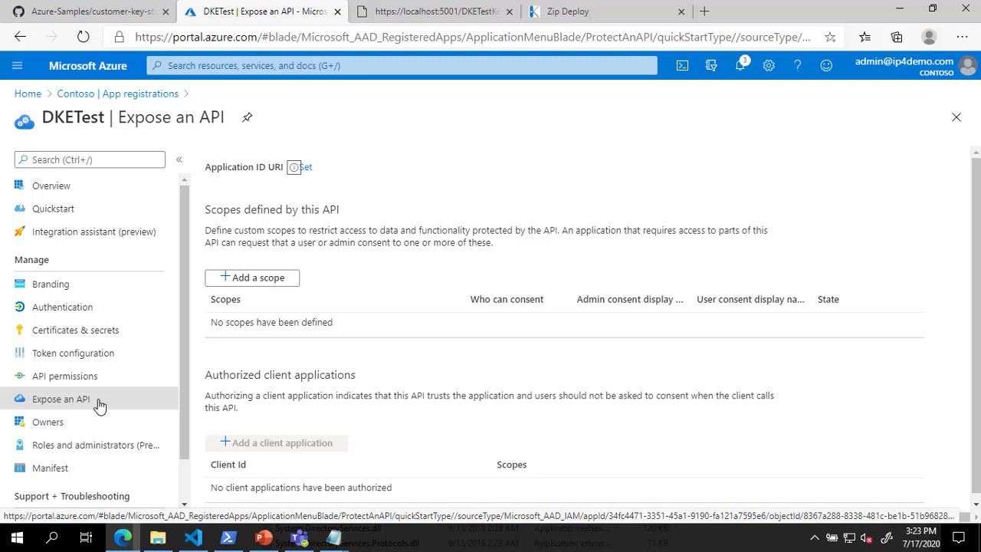
{"action": "left_click", "coordinate": [305, 168]}
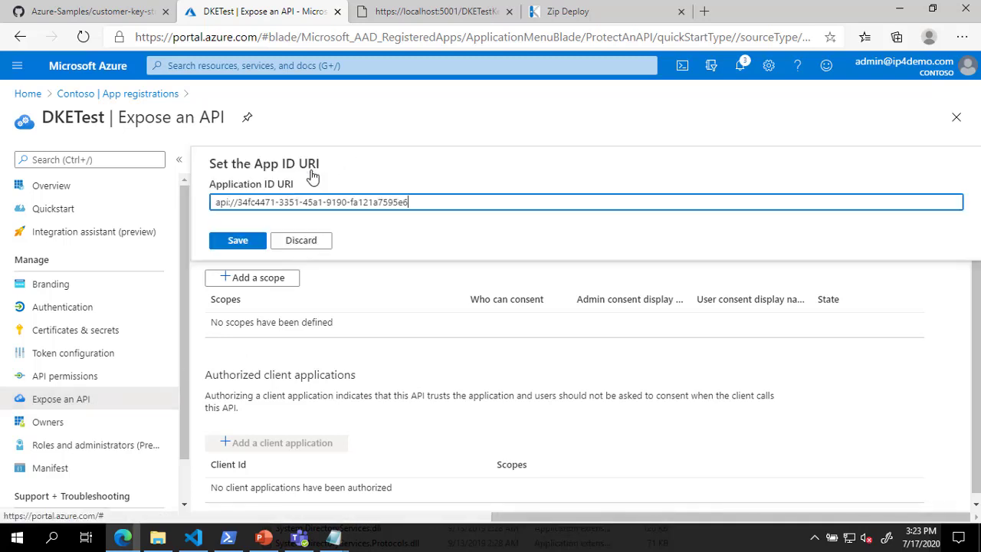
{"action": "left_click_drag", "start_coordinate": [450, 204], "coordinate": [368, 203]}
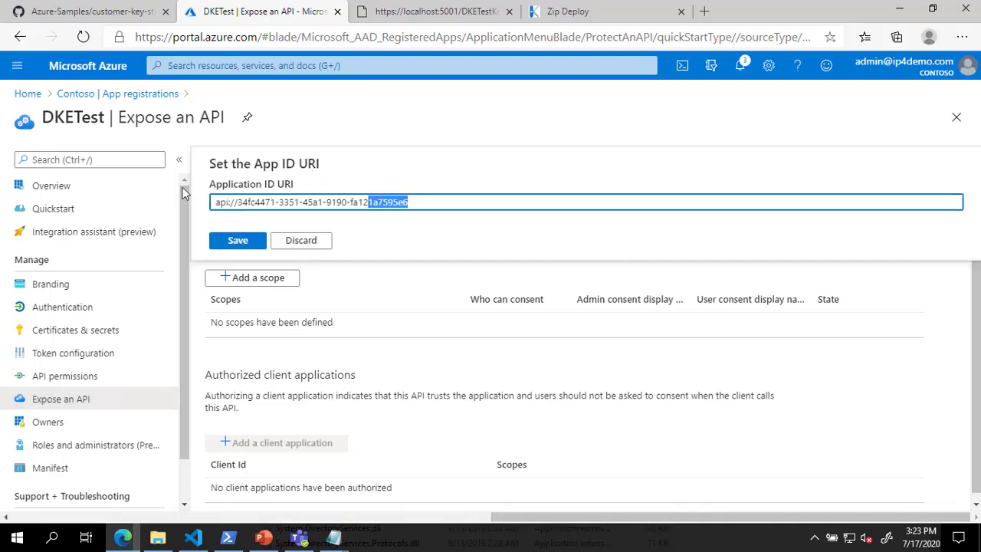
{"action": "key", "text": "ctrl+a"}
{"action": "type", "text": "https://dketest.azurewebsites.net"}
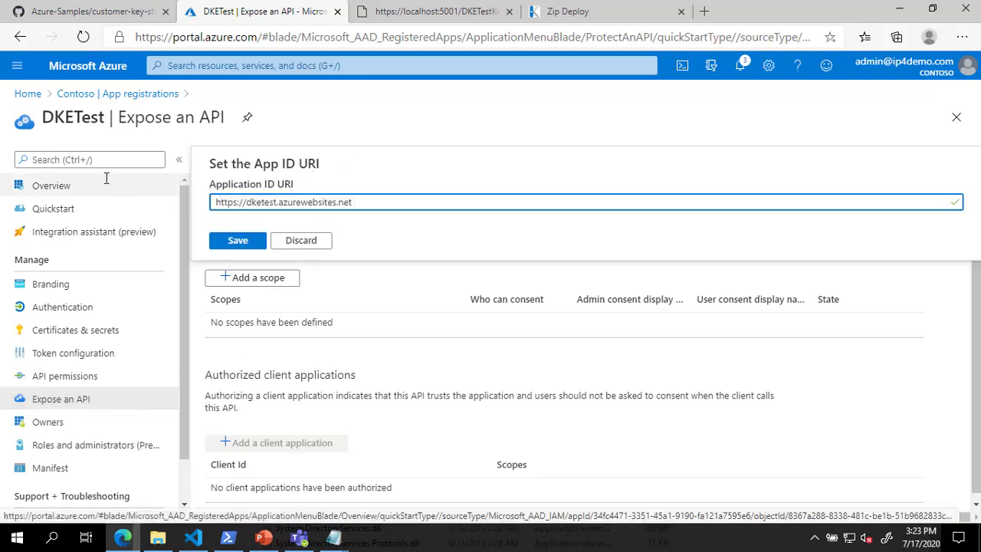
{"action": "left_click", "coordinate": [238, 241]}
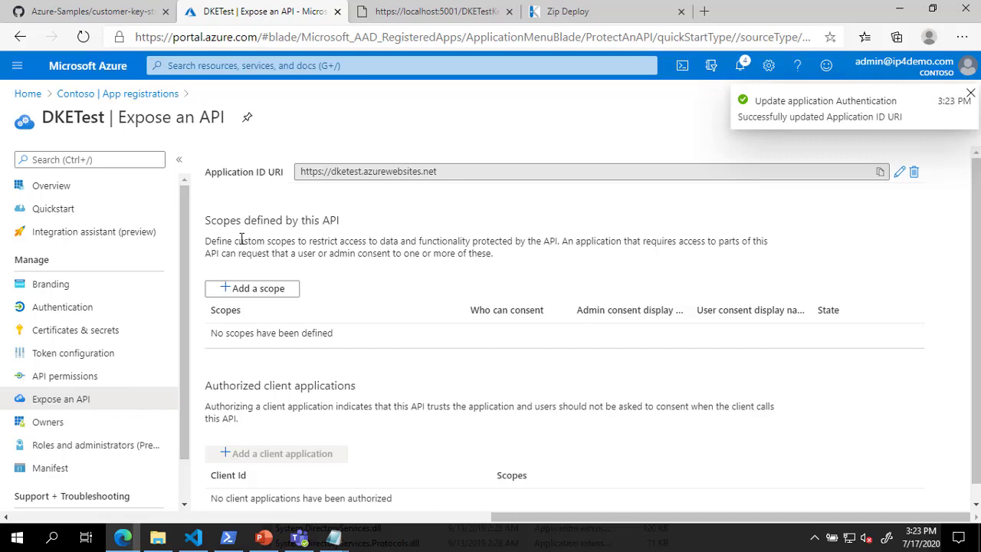
Add the scope user_impersonation with consent by admins and users, using DKE Test for all consent display names and descriptions
{"action": "left_click", "coordinate": [256, 295]}
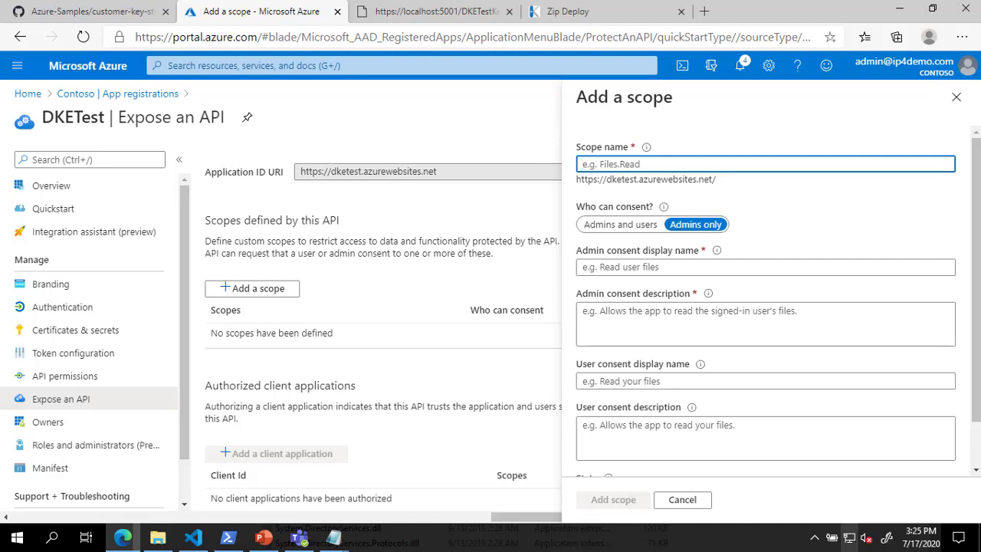
{"action": "left_click", "coordinate": [860, 163]}
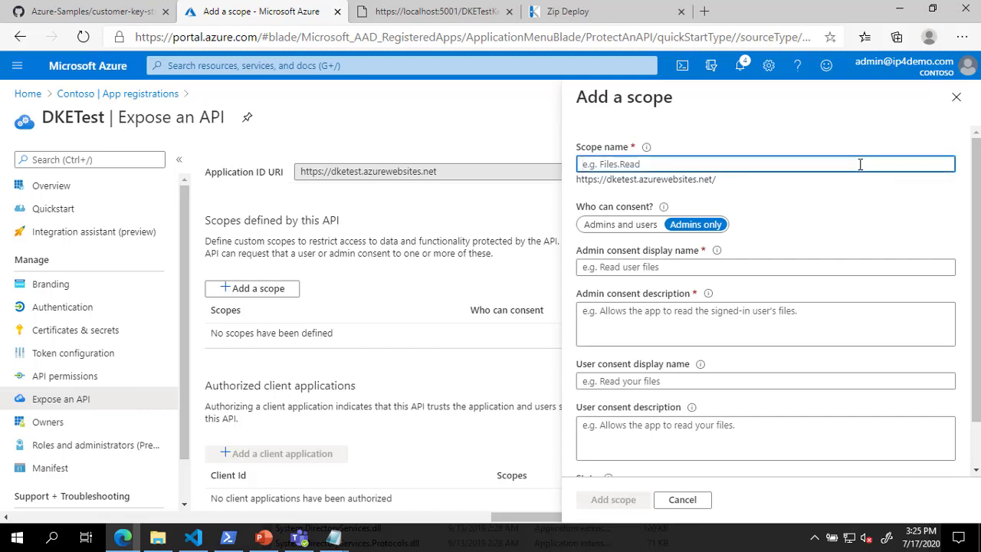
{"action": "type", "text": "user_im"}
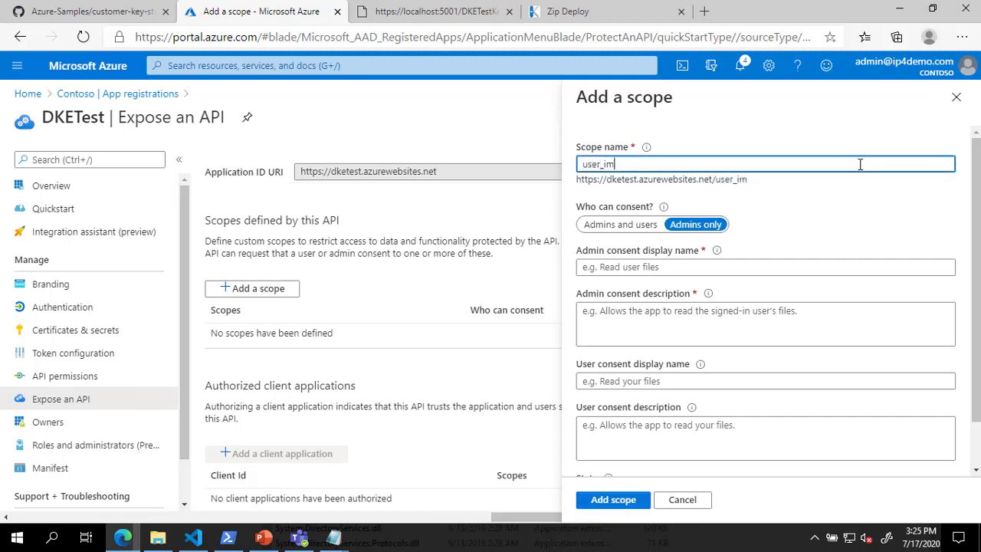
{"action": "type", "text": "personation"}
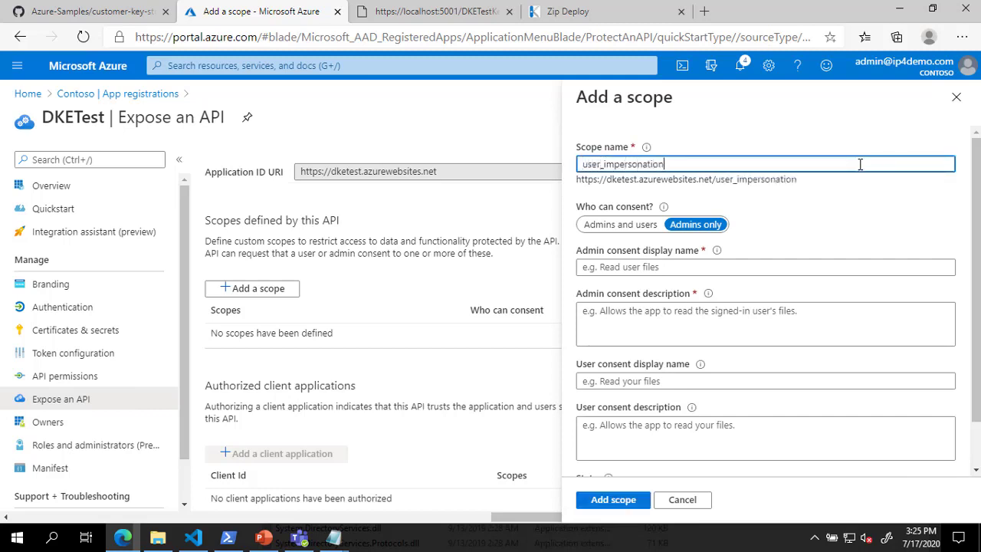
{"action": "left_click", "coordinate": [641, 227]}
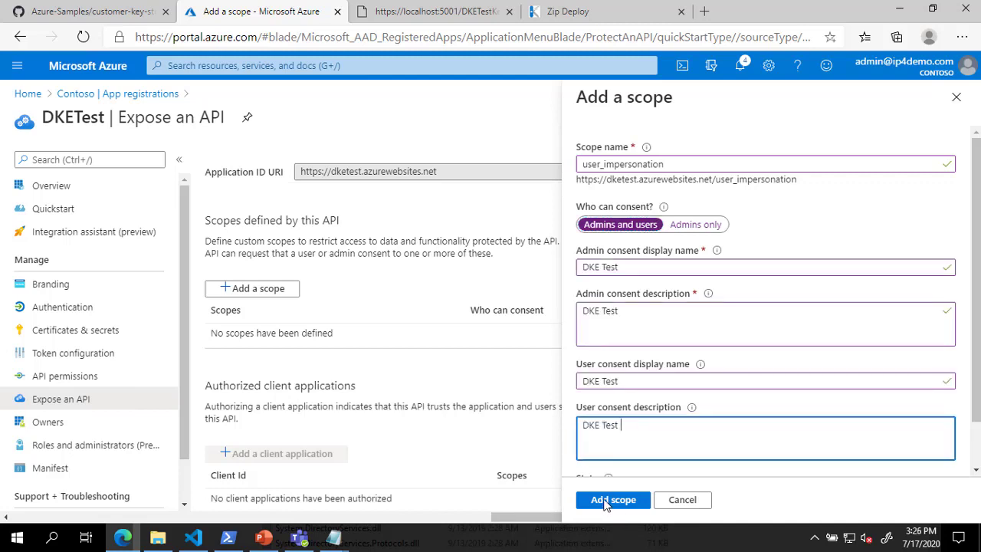
{"action": "left_click", "coordinate": [609, 502]}
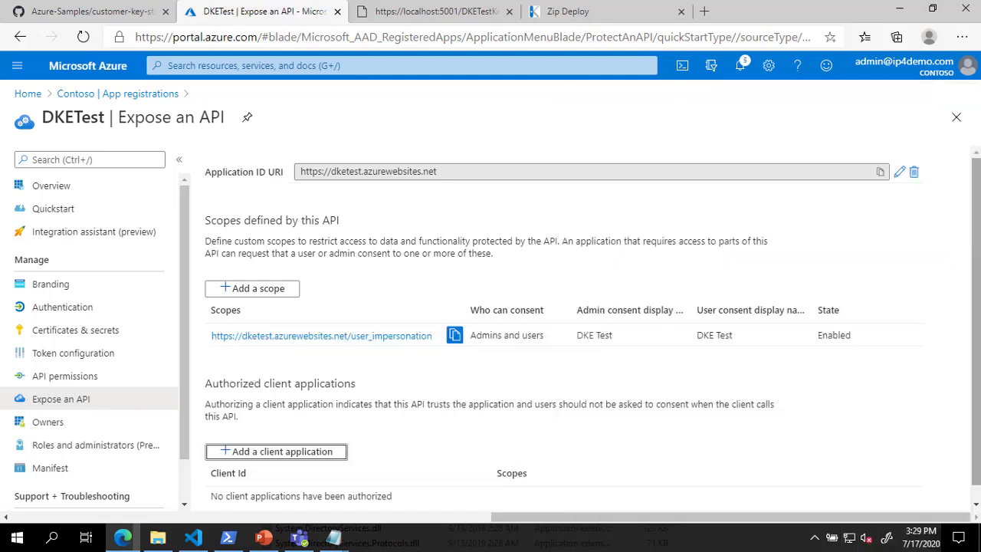
Authorize client application d3590ed6-52b3-4102-aeff-aad2292ab01c for the user_impersonation scope of the DKETest API
{"action": "left_click", "coordinate": [288, 453]}
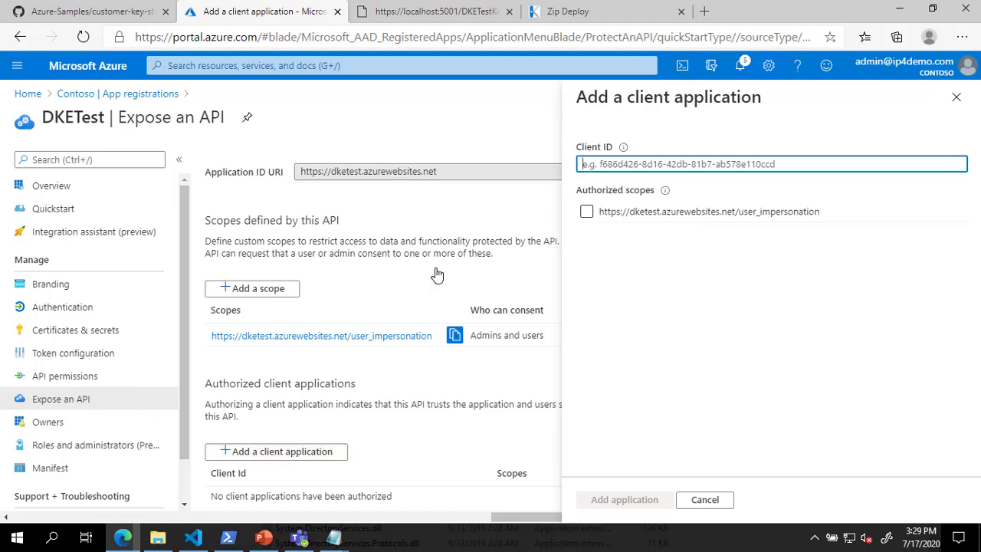
{"action": "type", "text": "d3590ed6-52b3-4102-aeff-aad2292ab01c"}
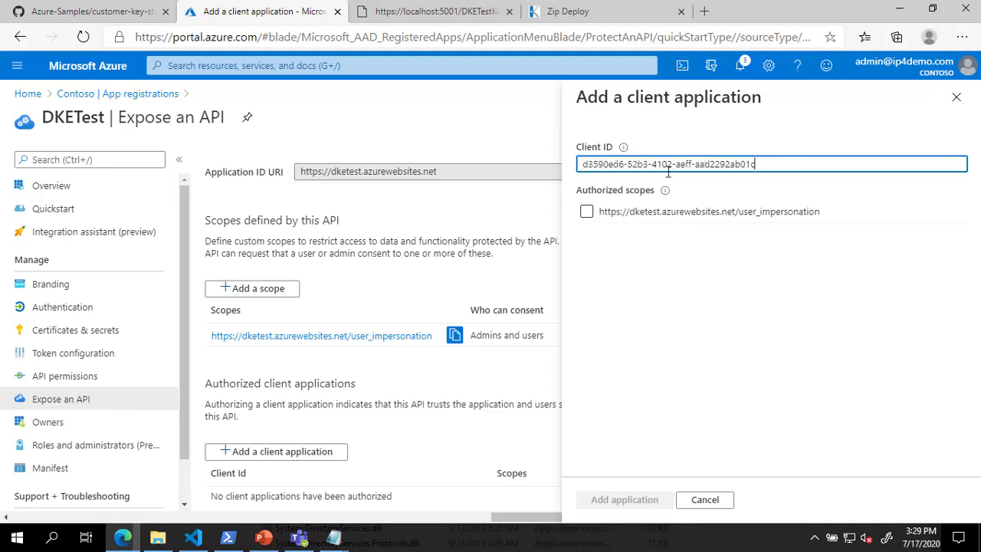
{"action": "left_click", "coordinate": [587, 212]}
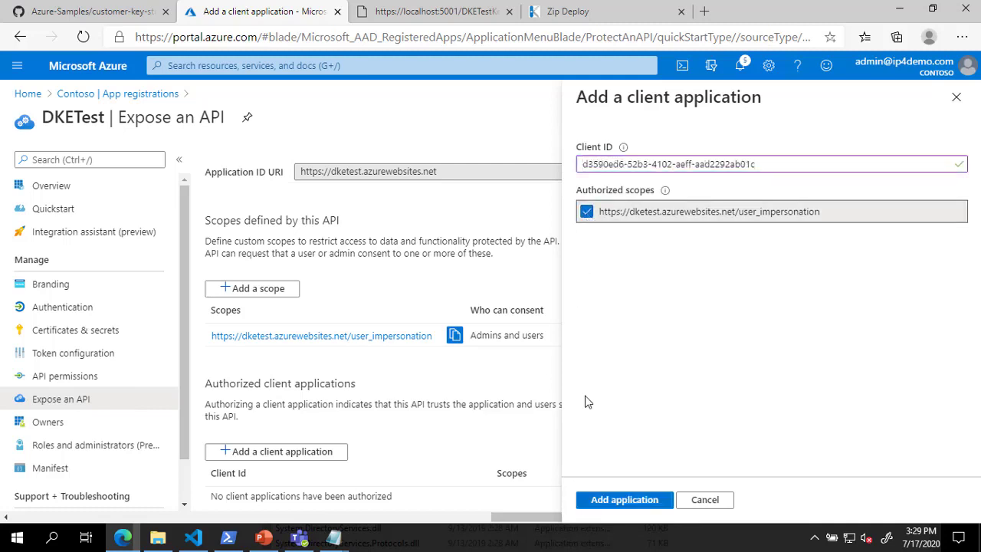
{"action": "left_click", "coordinate": [613, 502]}
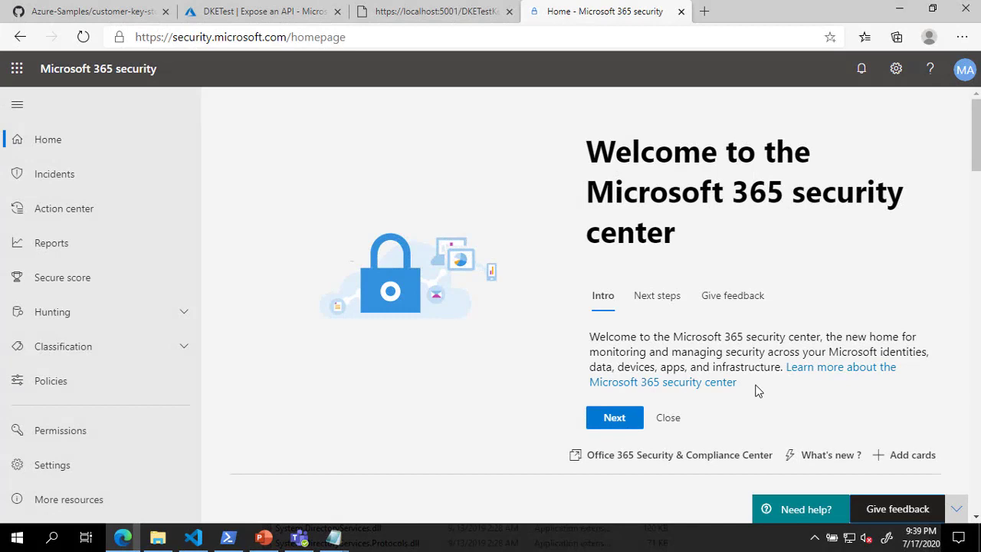
In the Microsoft 365 security center, start a sensitivity label named DKE Label with the user description "Documents protected with this label use Double Key Encryption"
{"action": "left_click", "coordinate": [184, 347]}
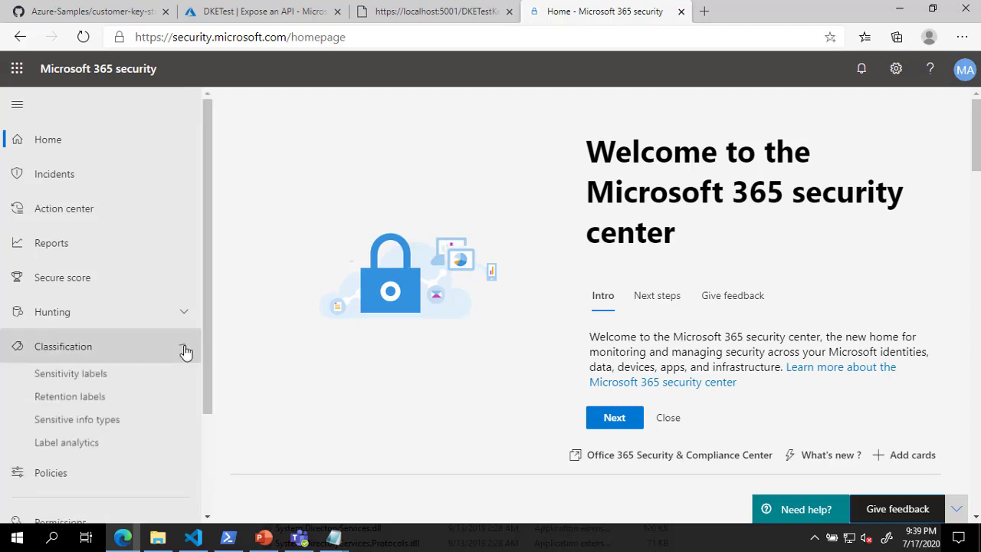
{"action": "left_click", "coordinate": [136, 378]}
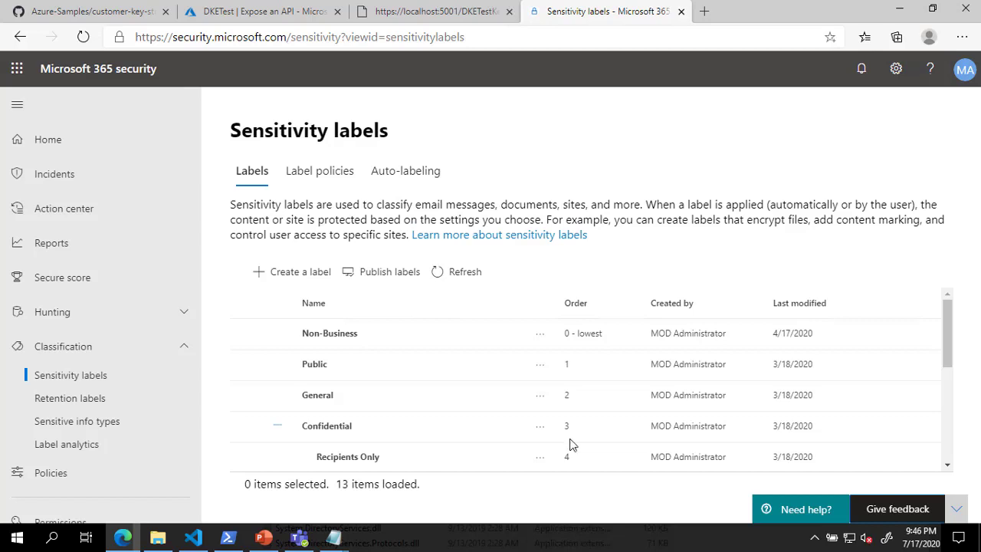
{"action": "left_click", "coordinate": [315, 273]}
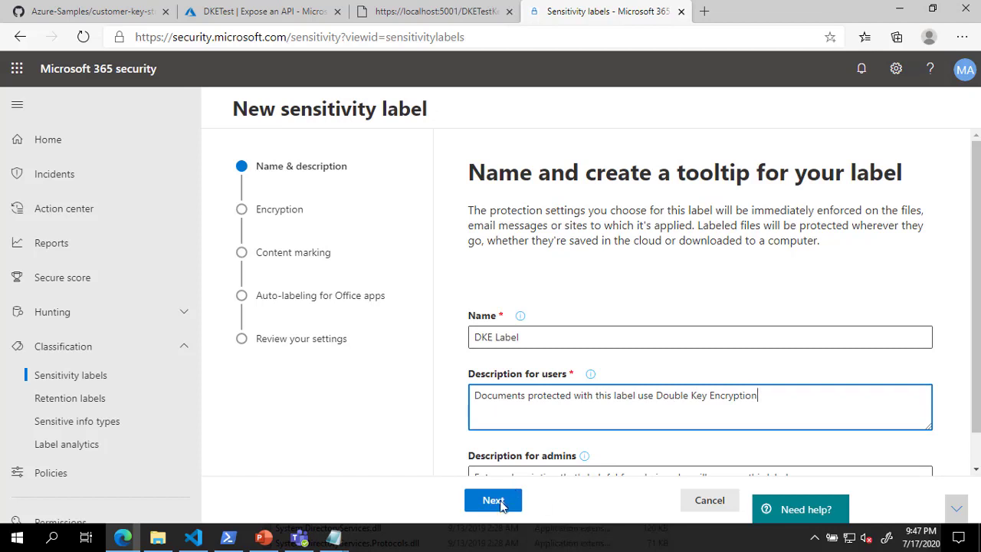
{"action": "left_click", "coordinate": [495, 501]}
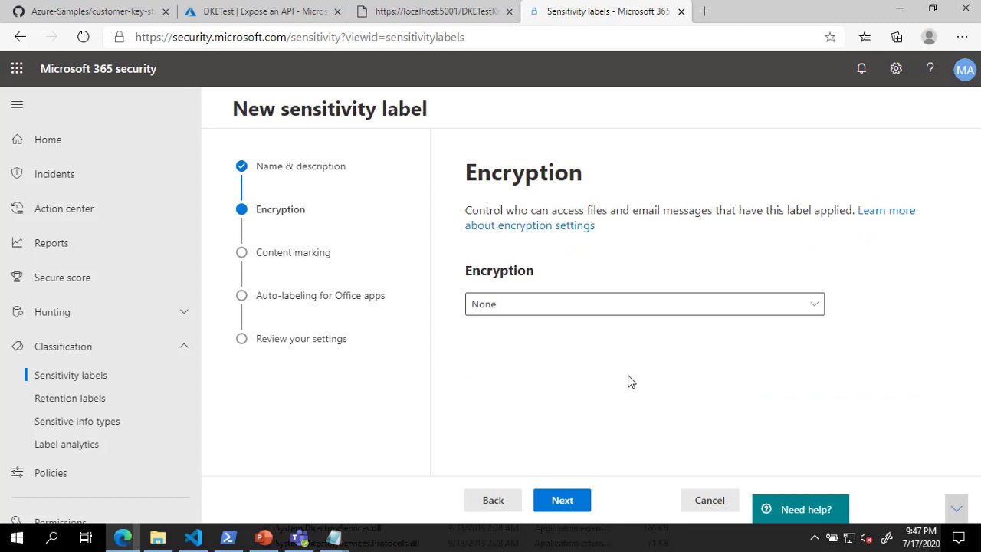
Apply encryption to the label and assign Co-Author permissions to all users and groups in the organization
{"action": "left_click", "coordinate": [723, 304]}
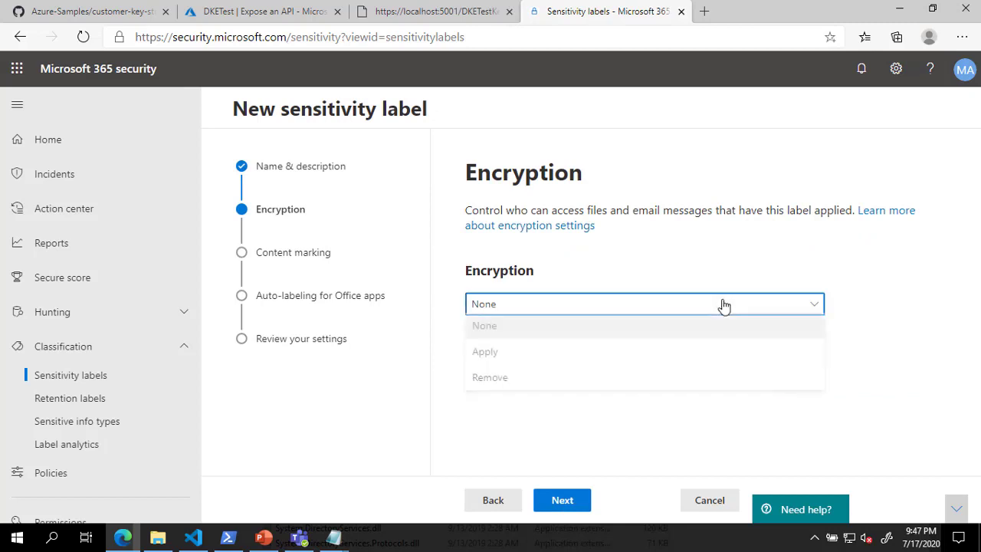
{"action": "left_click", "coordinate": [701, 354]}
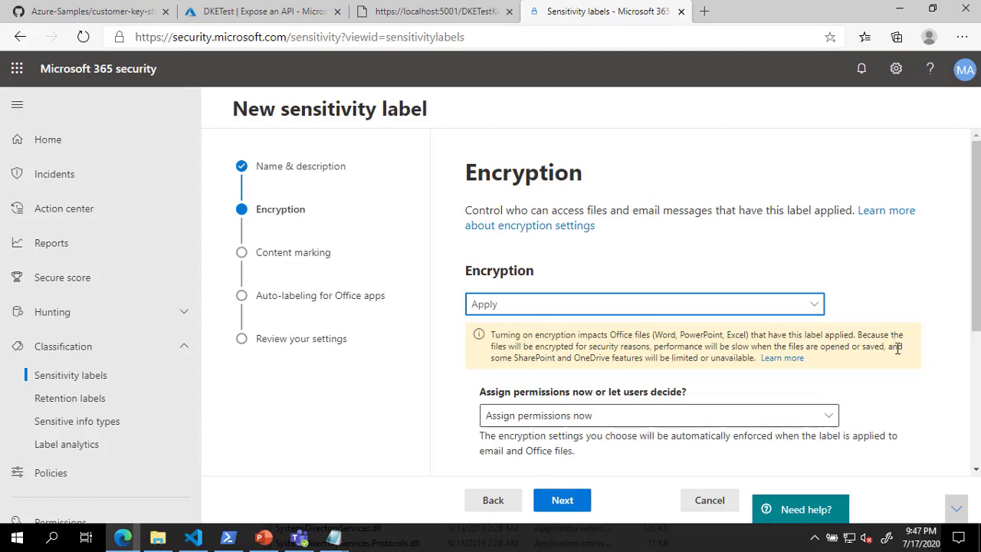
{"action": "scroll", "coordinate": [899, 351], "scroll_direction": "down", "scroll_amount": 3}
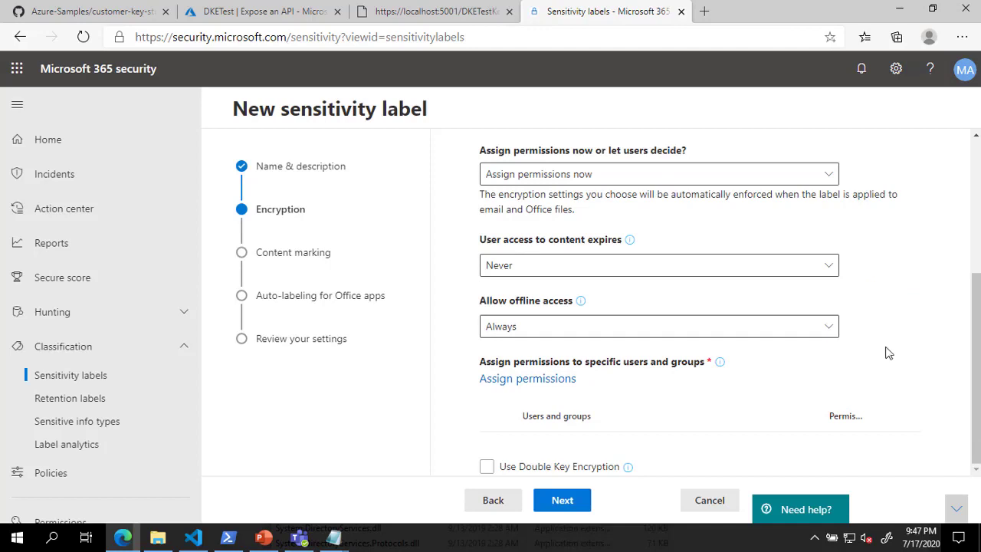
{"action": "left_click", "coordinate": [567, 381]}
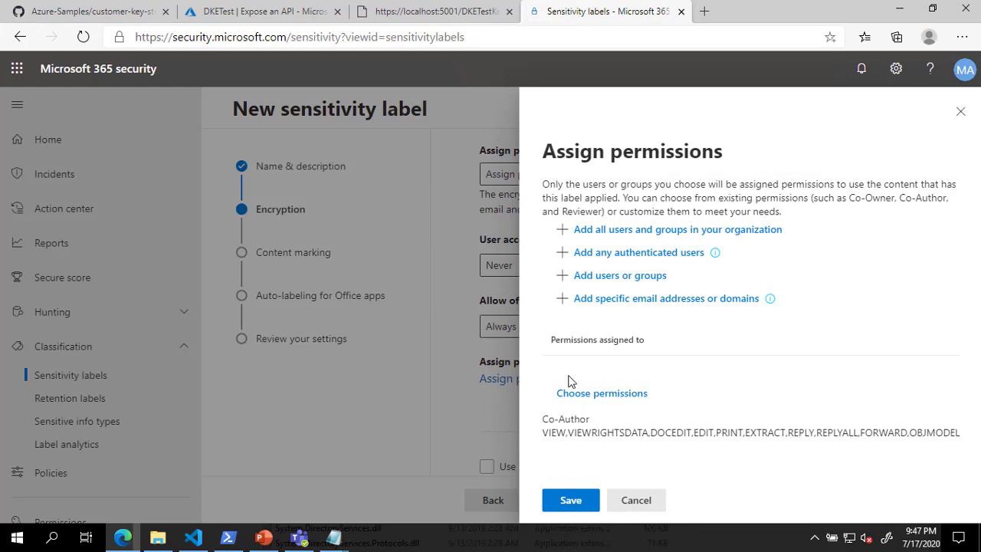
{"action": "left_click", "coordinate": [626, 229]}
{"action": "left_click", "coordinate": [570, 500]}
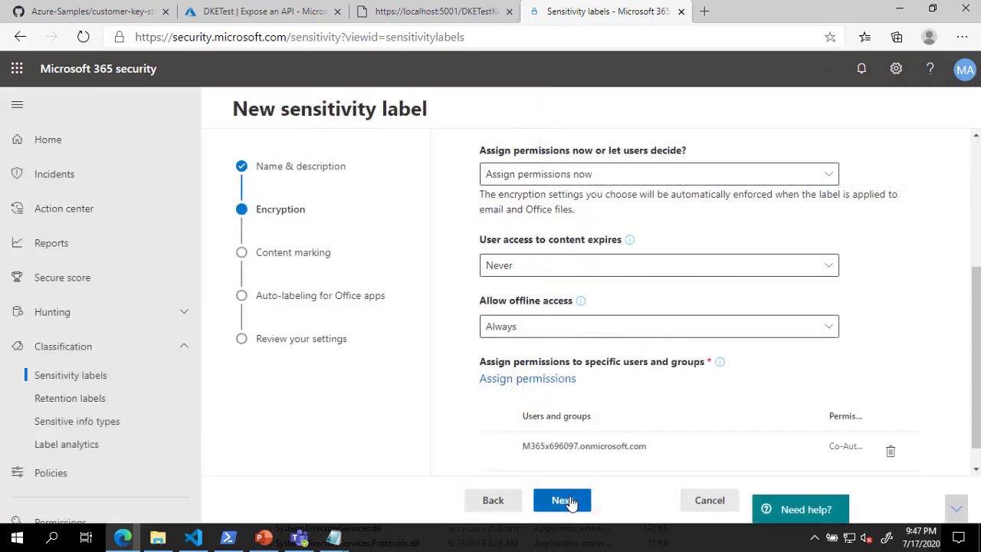
{"action": "scroll", "coordinate": [590, 395], "scroll_direction": "down", "scroll_amount": 1}
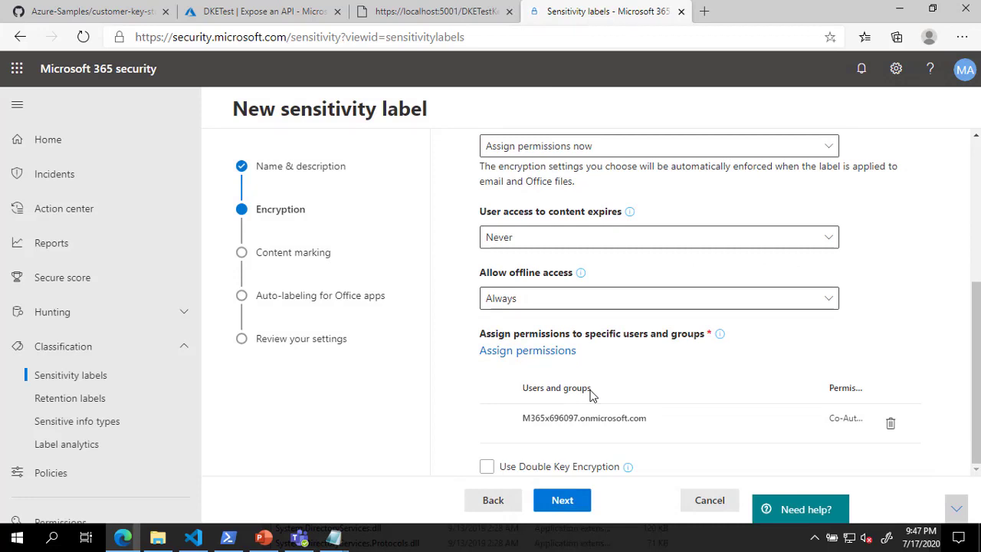
{"action": "left_click", "coordinate": [486, 467]}
{"action": "scroll", "coordinate": [634, 429], "scroll_direction": "down", "scroll_amount": 1}
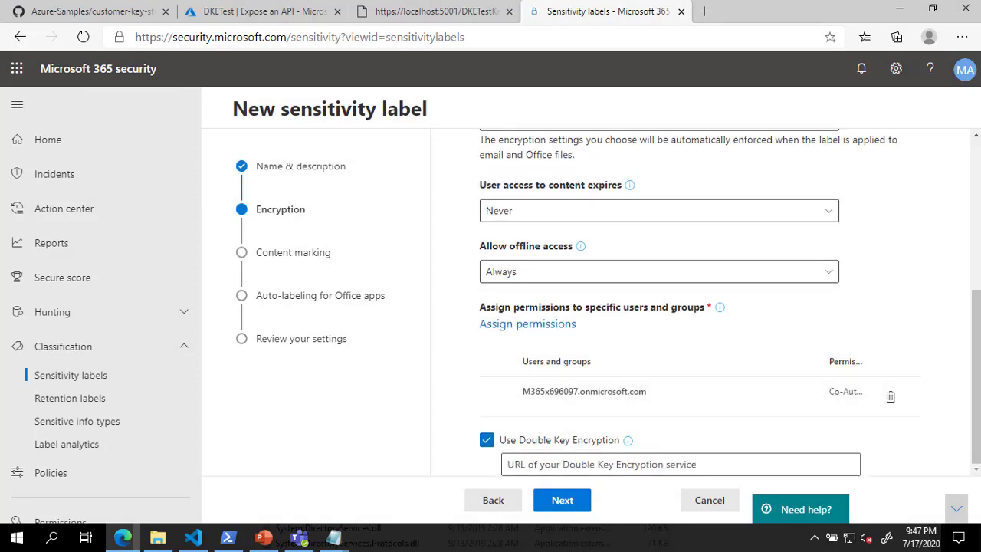
{"action": "left_click", "coordinate": [606, 464]}
{"action": "type", "text": "https://dketest.azurewebsites.net/DKETestKey/"}
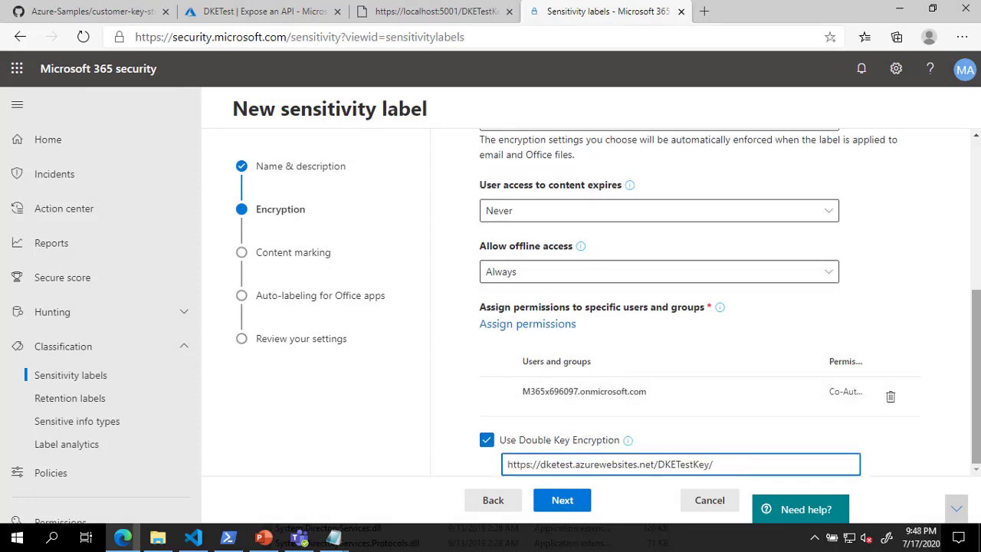
{"action": "left_click", "coordinate": [565, 507]}
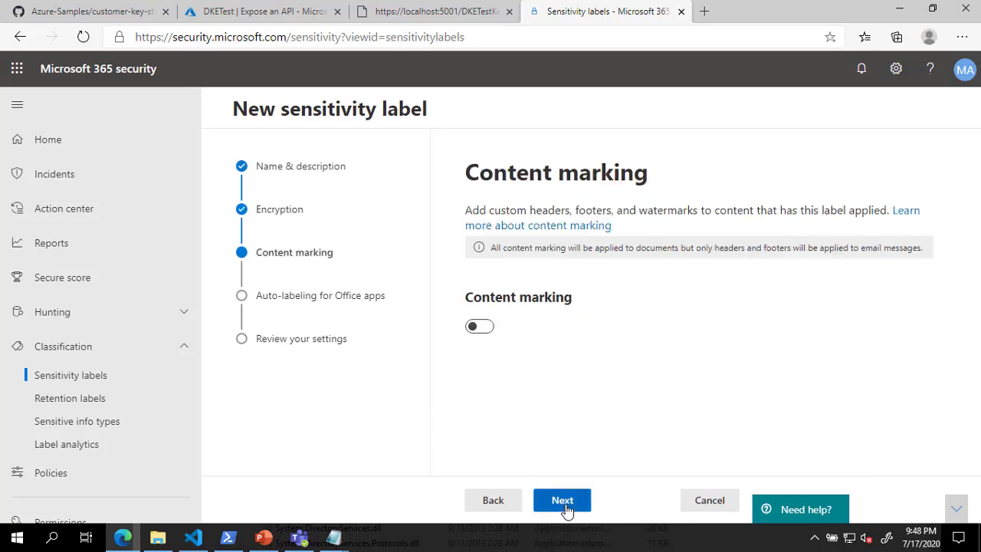
Leave content marking and auto-labeling at their defaults, create DKE Label, and close the label wizard
{"action": "left_click", "coordinate": [565, 508]}
{"action": "left_click", "coordinate": [566, 507]}
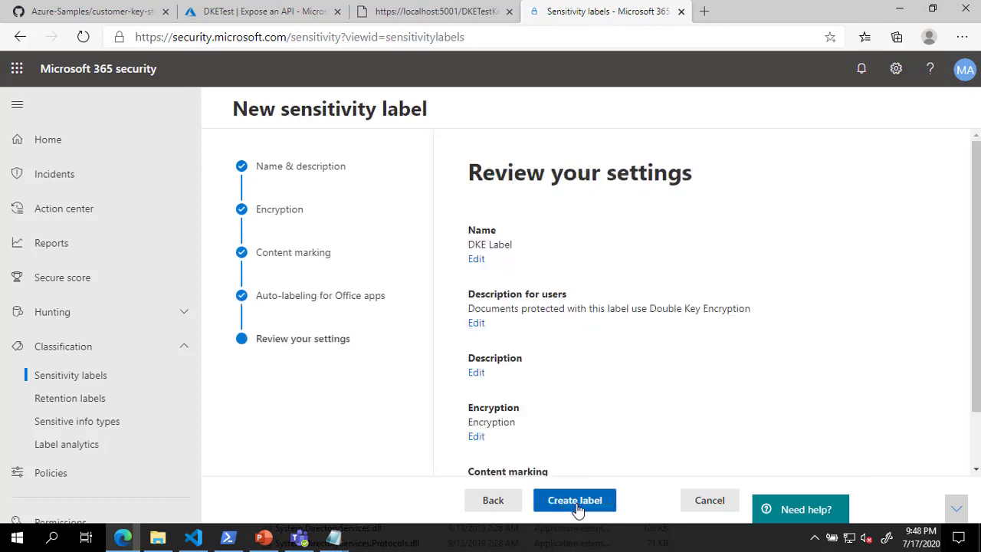
{"action": "left_click", "coordinate": [580, 509]}
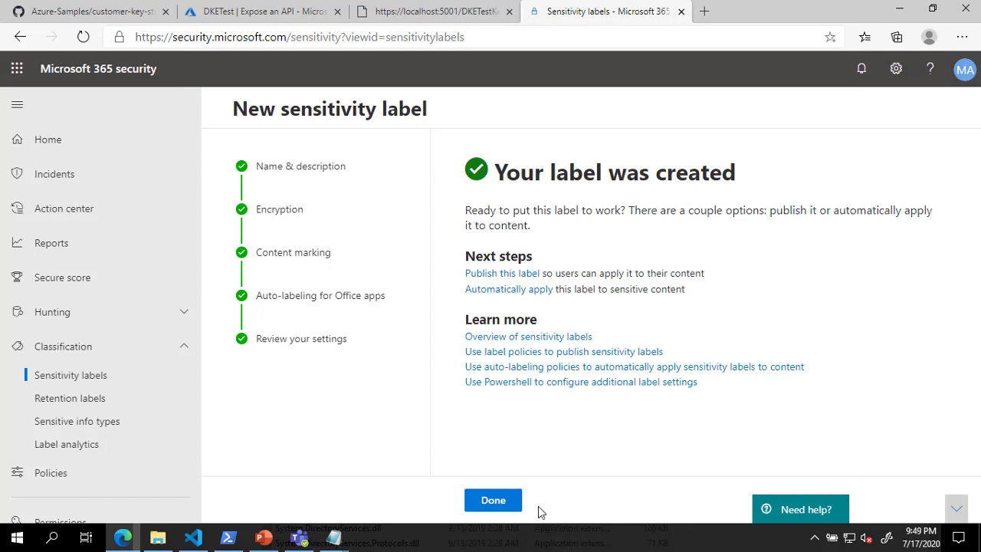
{"action": "left_click", "coordinate": [506, 503]}
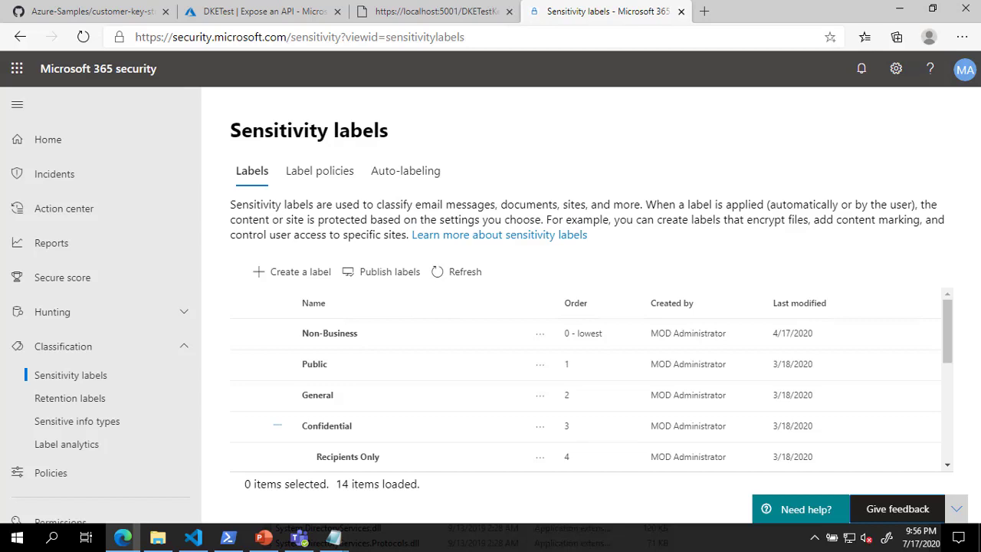
Edit the Global Policy label policy and add DKE Label to its sensitivity labels to publish
{"action": "left_click", "coordinate": [330, 172]}
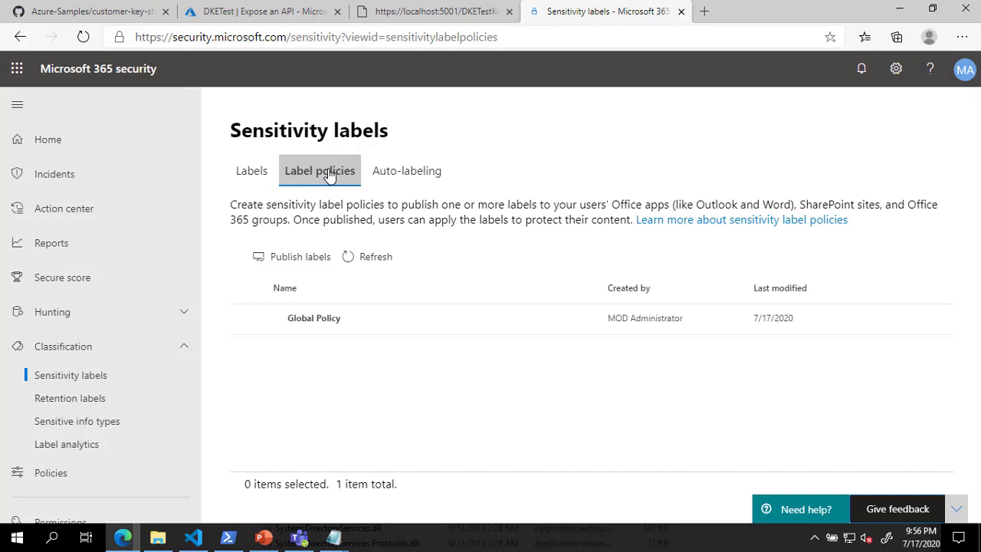
{"action": "left_click", "coordinate": [334, 317]}
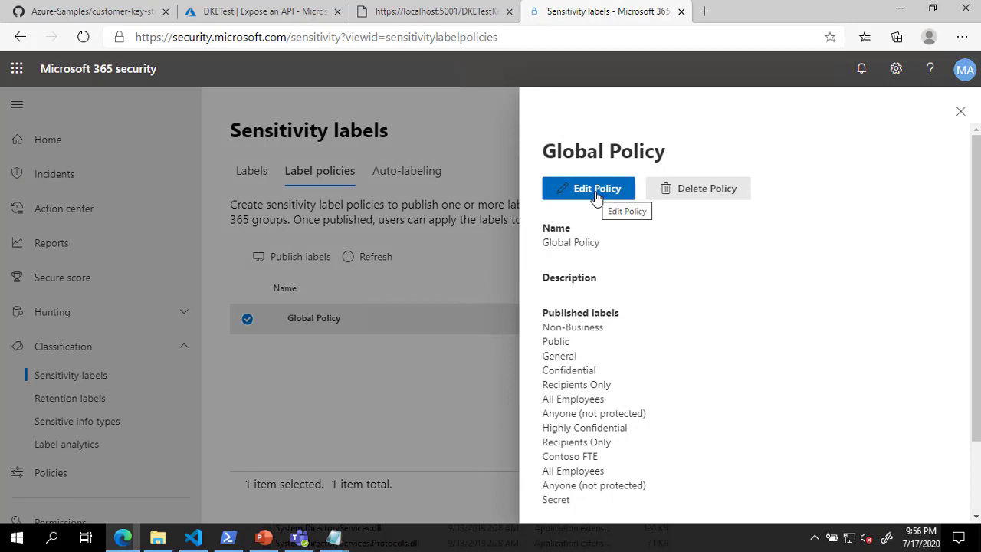
{"action": "left_click", "coordinate": [597, 191]}
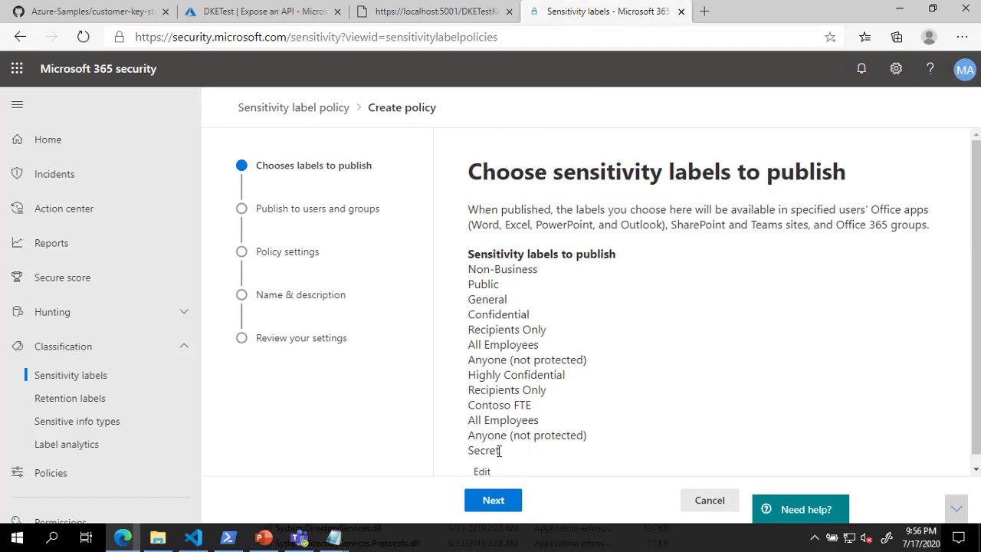
{"action": "left_click", "coordinate": [481, 472]}
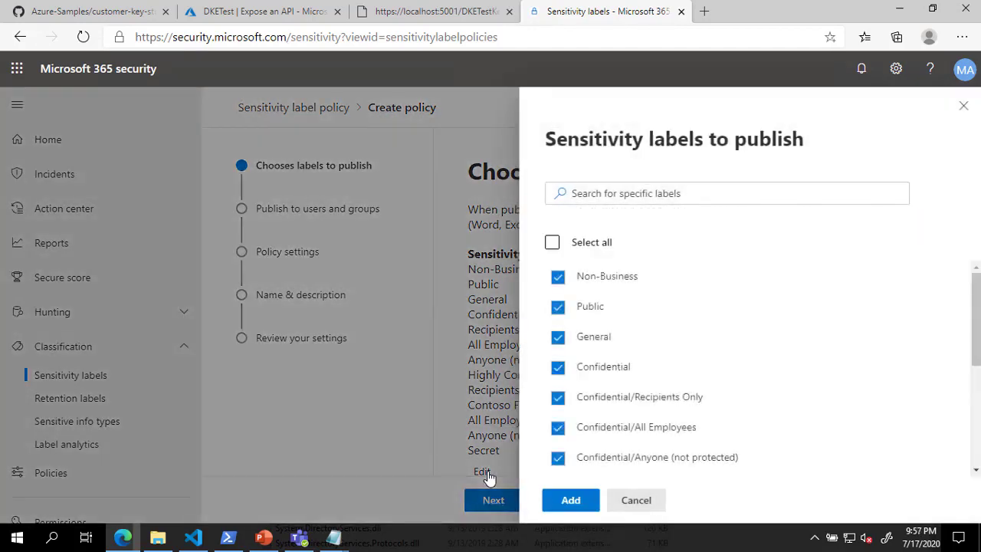
{"action": "scroll", "coordinate": [654, 368], "scroll_direction": "down", "scroll_amount": 3}
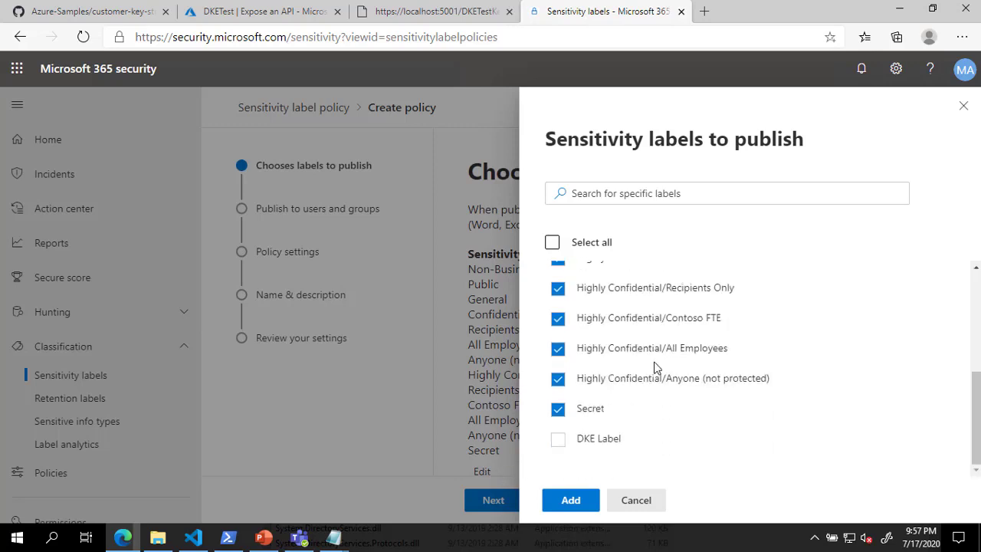
{"action": "left_click", "coordinate": [564, 443]}
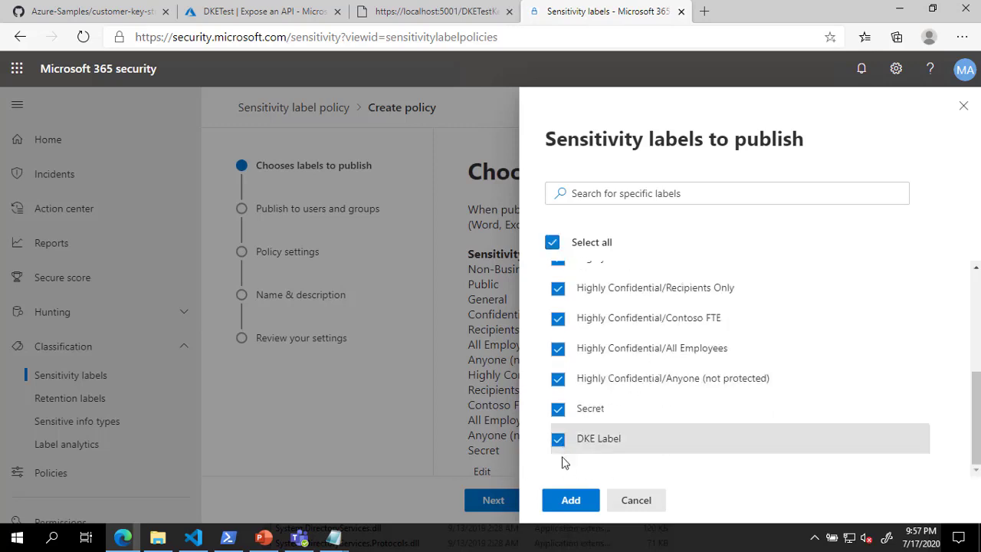
{"action": "left_click", "coordinate": [570, 500]}
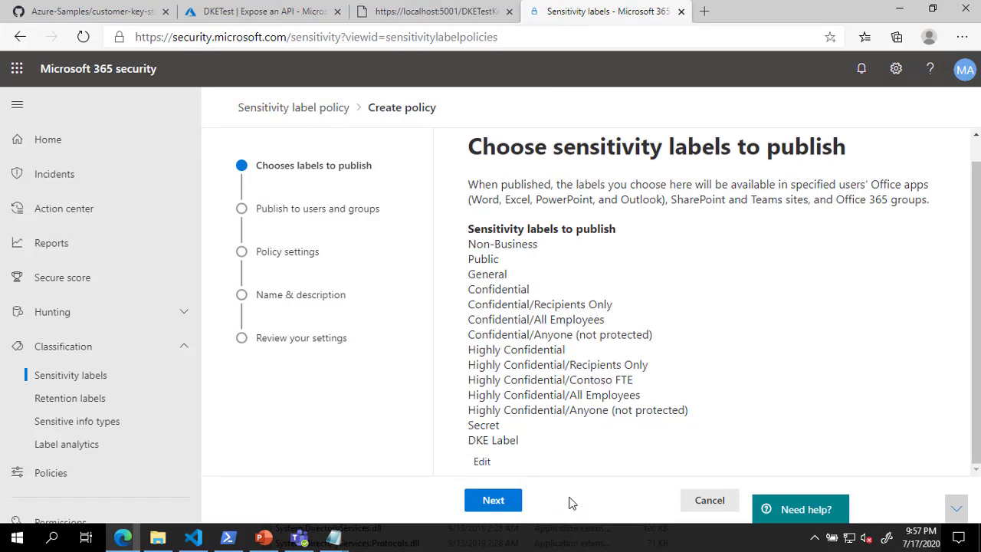
Keep the Global Policy's users, settings and name as they are, and submit the updated policy
{"action": "left_click", "coordinate": [495, 501]}
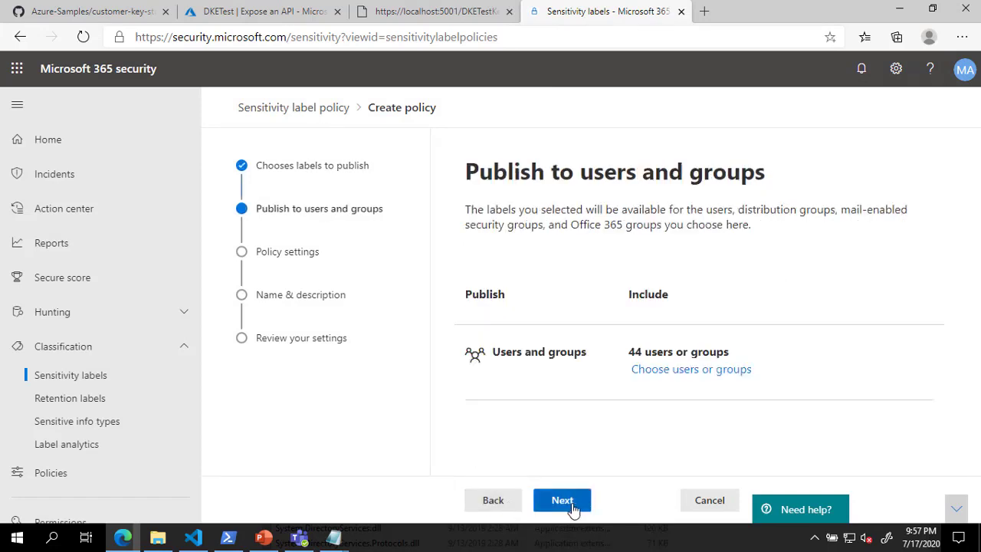
{"action": "left_click", "coordinate": [573, 501]}
{"action": "left_click", "coordinate": [574, 501]}
{"action": "left_click", "coordinate": [574, 501]}
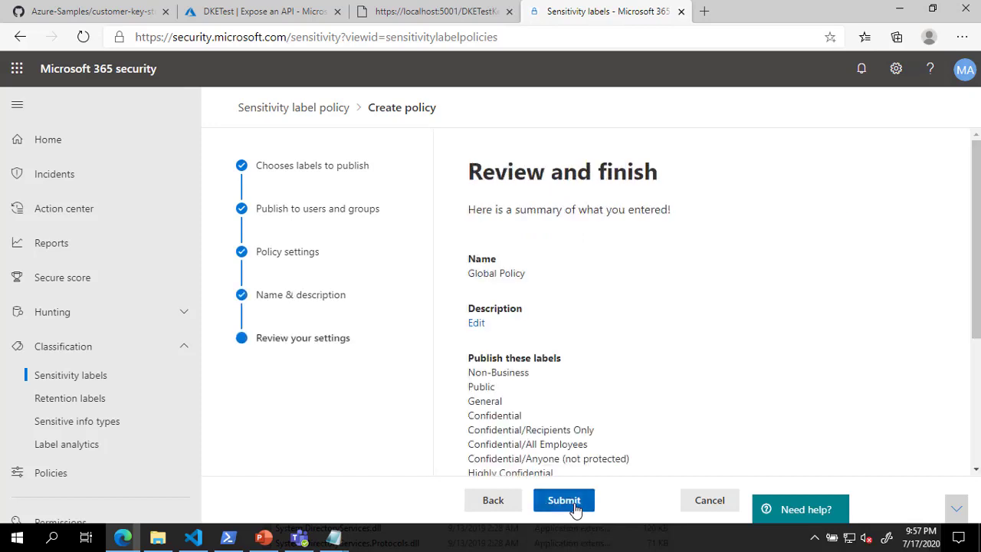
{"action": "left_click", "coordinate": [564, 502]}
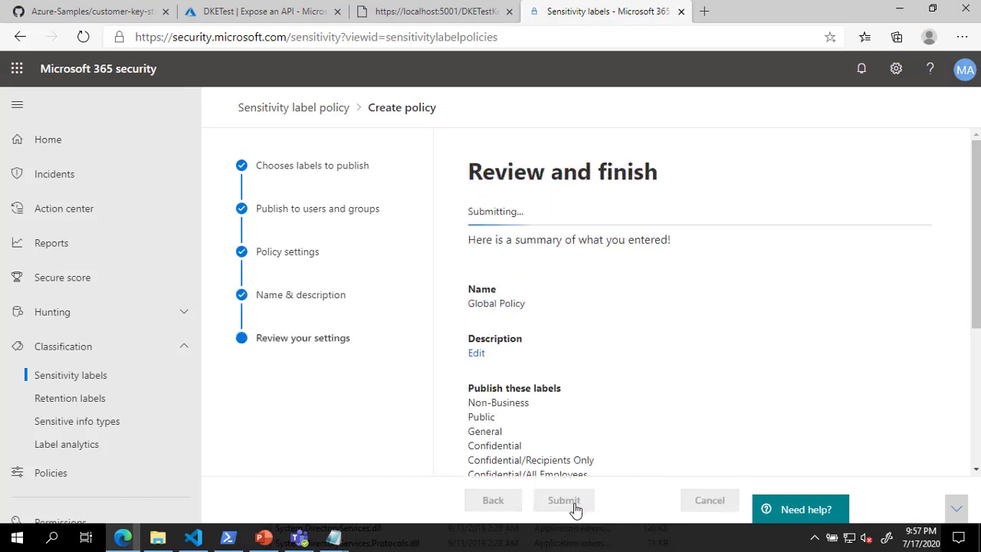